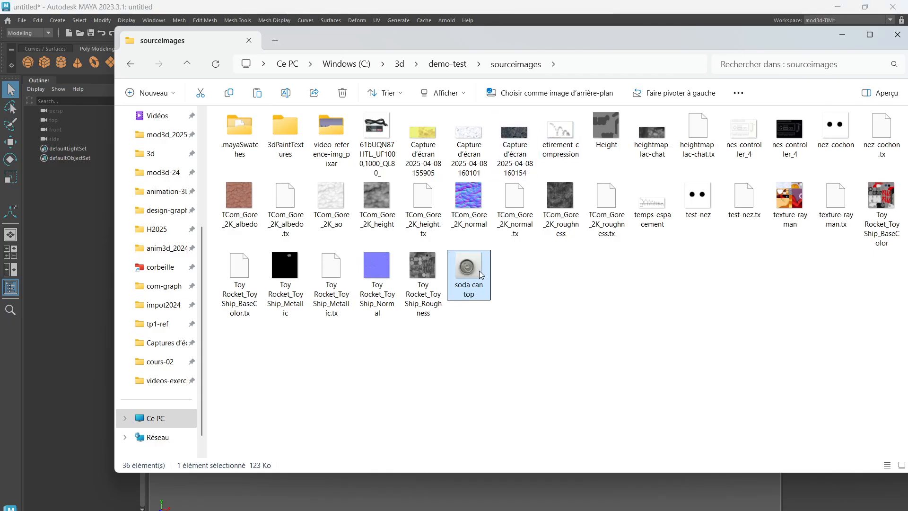
Check the soda can top reference image in the demo-test project's sourceimages folder and return to Maya
double_click(478, 271)
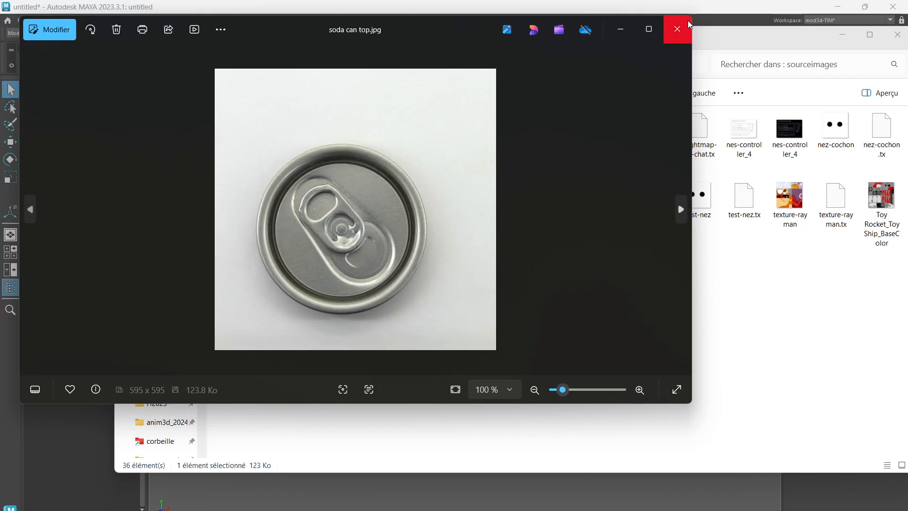
click(677, 30)
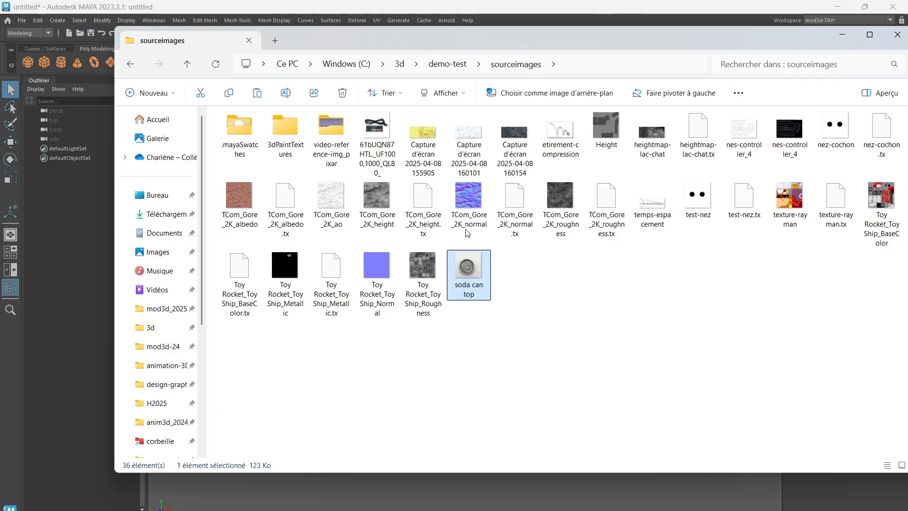
click(458, 68)
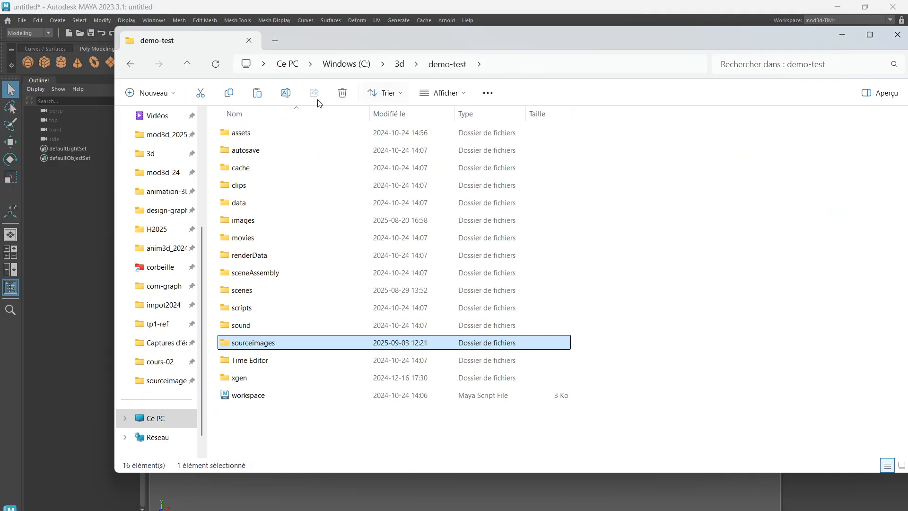
double_click(255, 344)
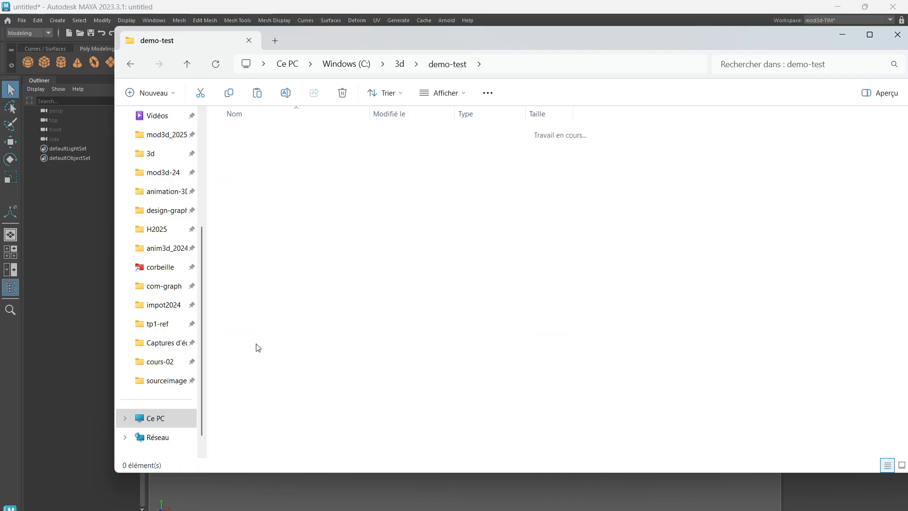
click(455, 67)
click(898, 35)
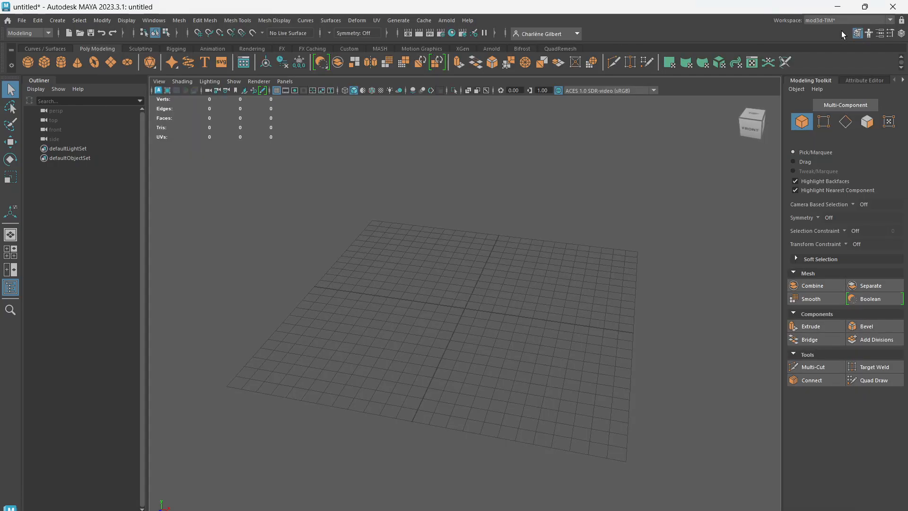
Set the current project to the demo-test folder in C:\3d
click(21, 20)
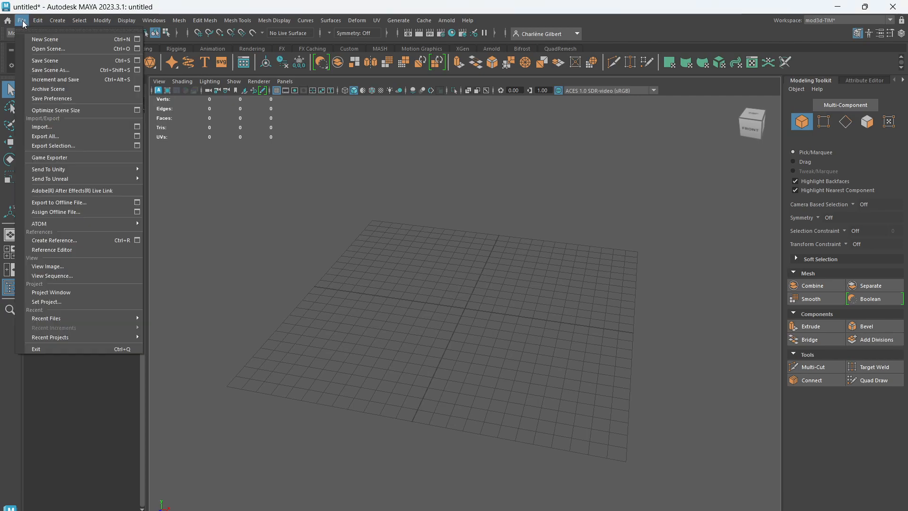
click(61, 302)
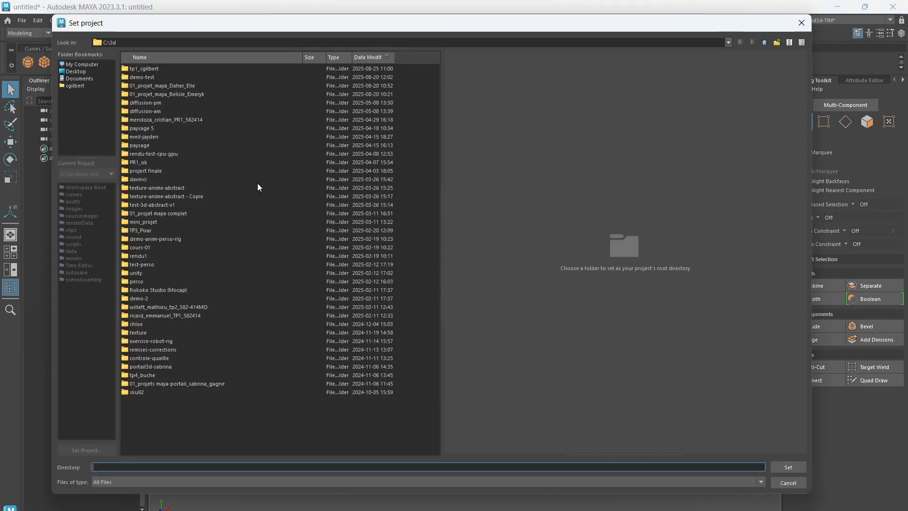
double_click(141, 76)
click(786, 468)
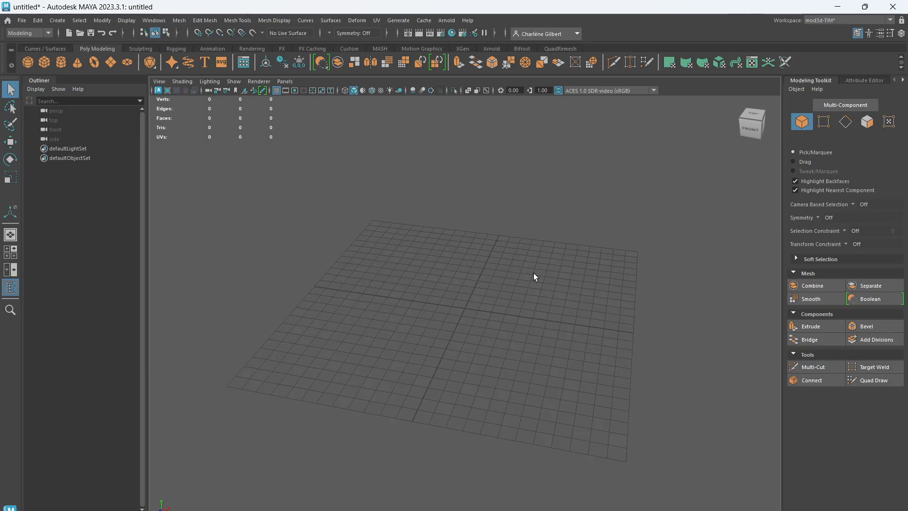
Switch from the perspective view to a maximized orthographic top view
key(space)
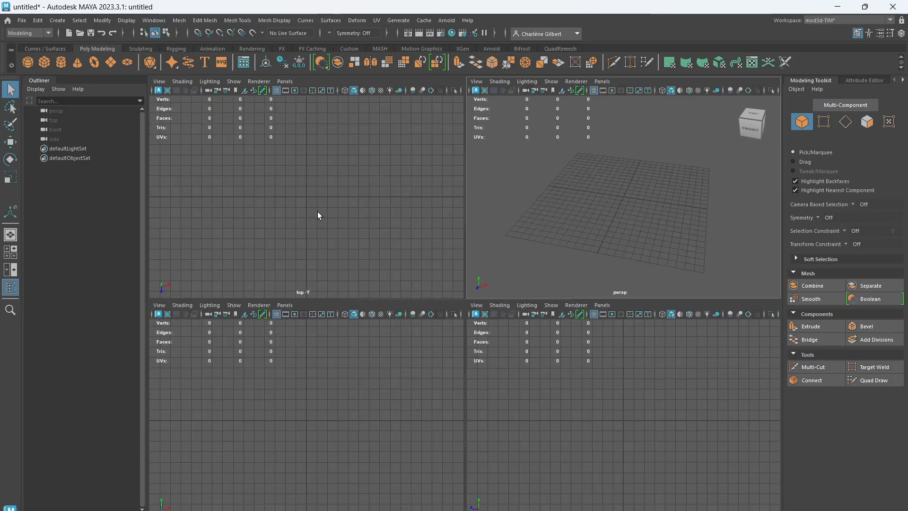
key(space)
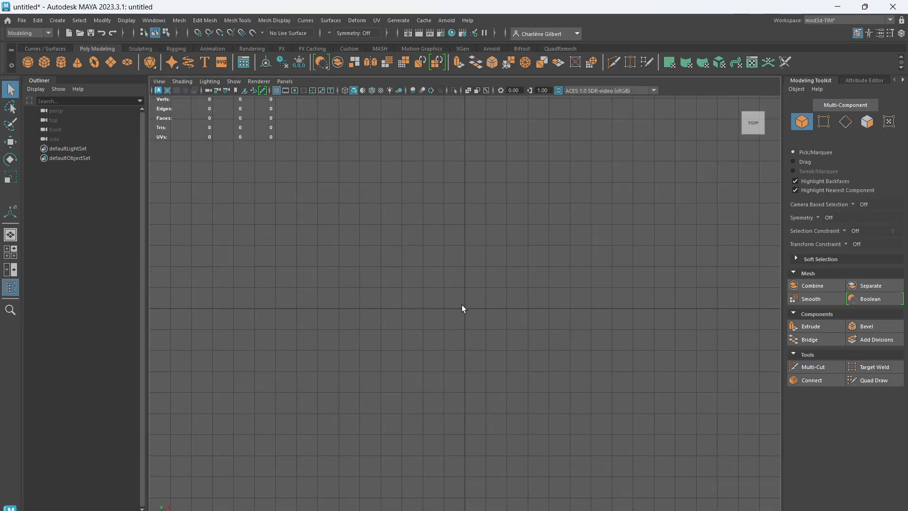
click(158, 82)
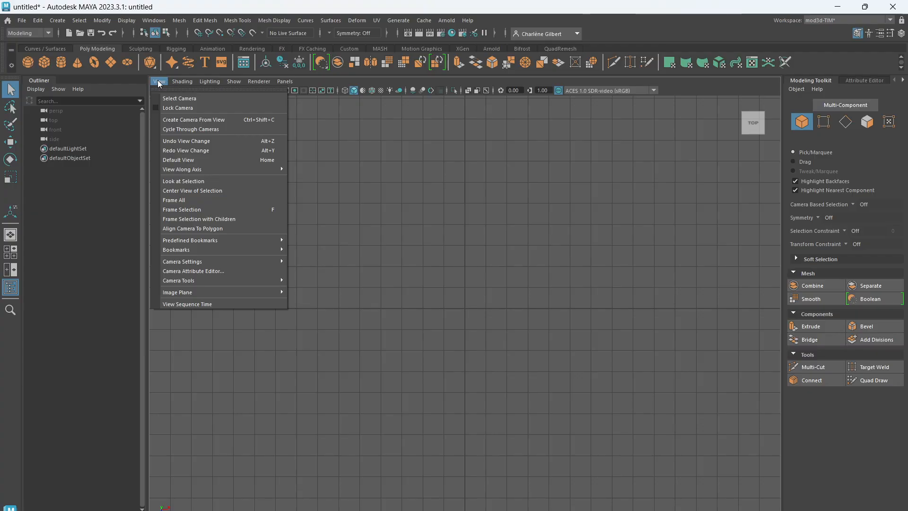
mouse_move(194, 293)
click(544, 379)
Compare the perspective camera turned to look straight down with the orthographic top view
key(space)
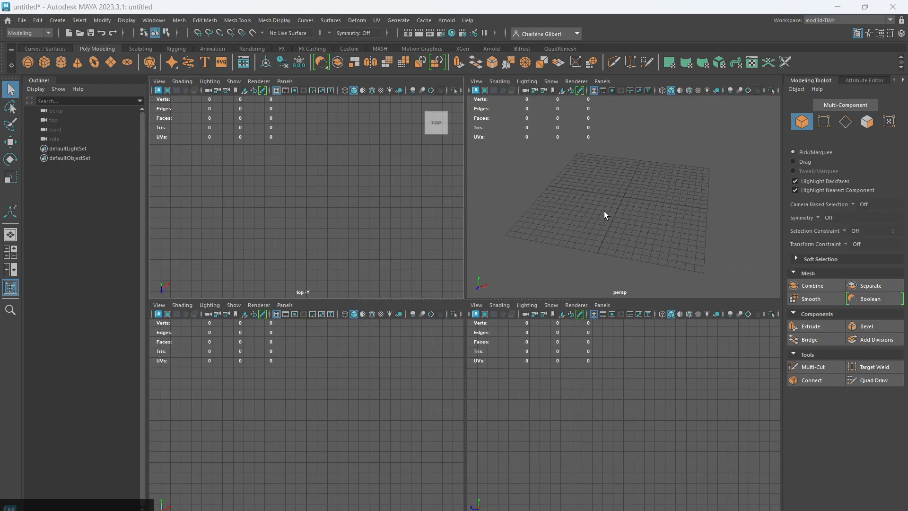
key(space)
click(753, 114)
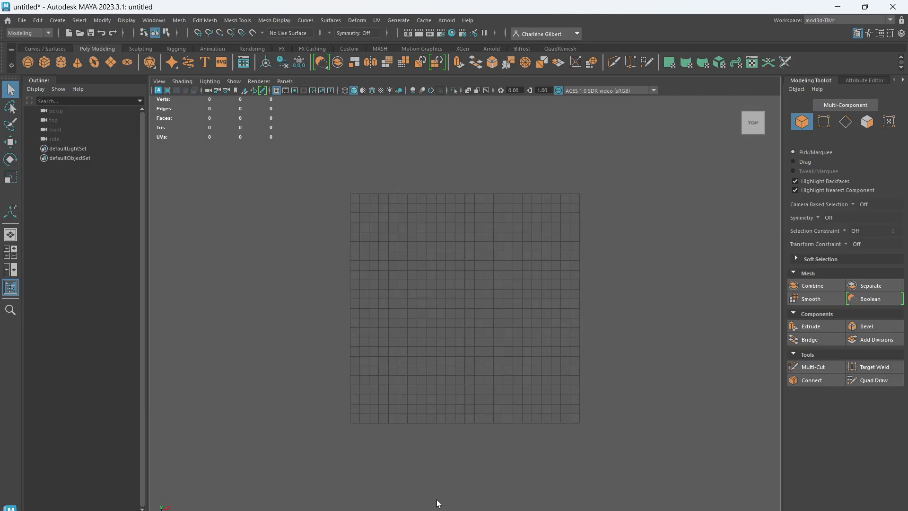
key(space)
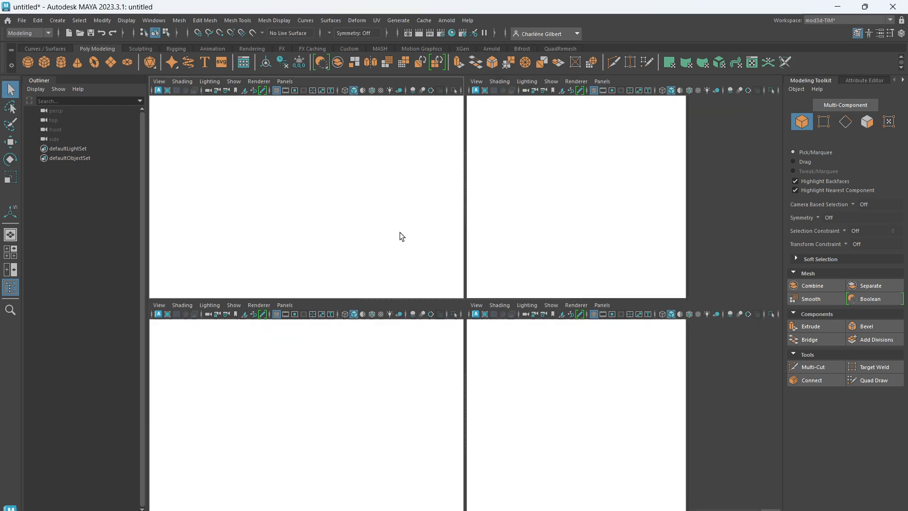
key(space)
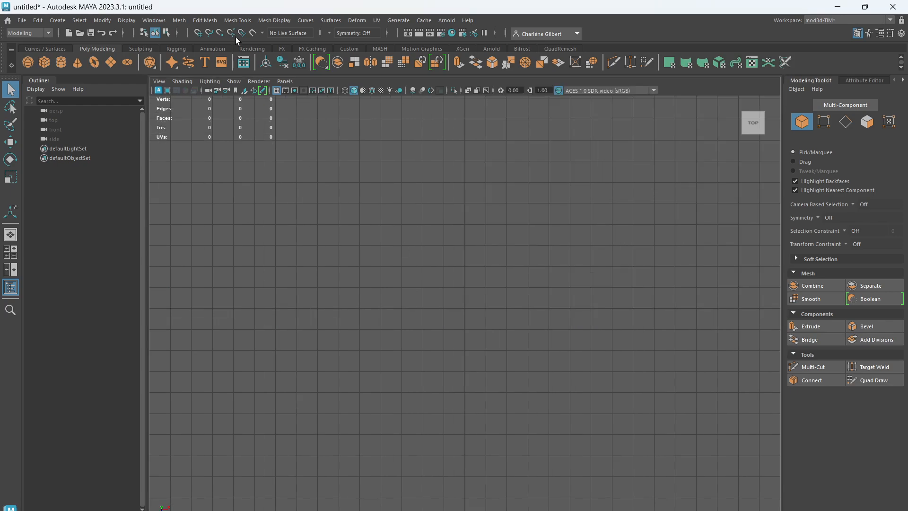
Import soda can top.jpg from sourceimages as an image plane in the top view
click(159, 81)
mouse_move(213, 294)
click(331, 292)
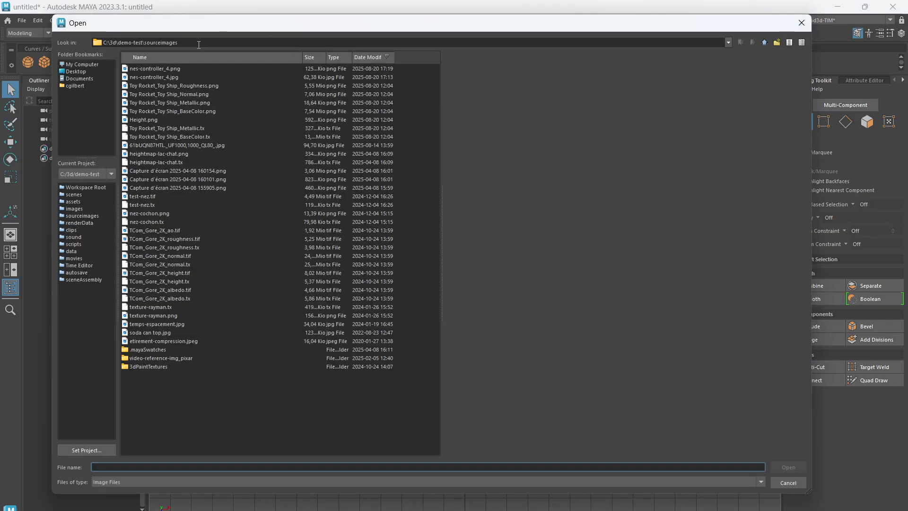
click(143, 333)
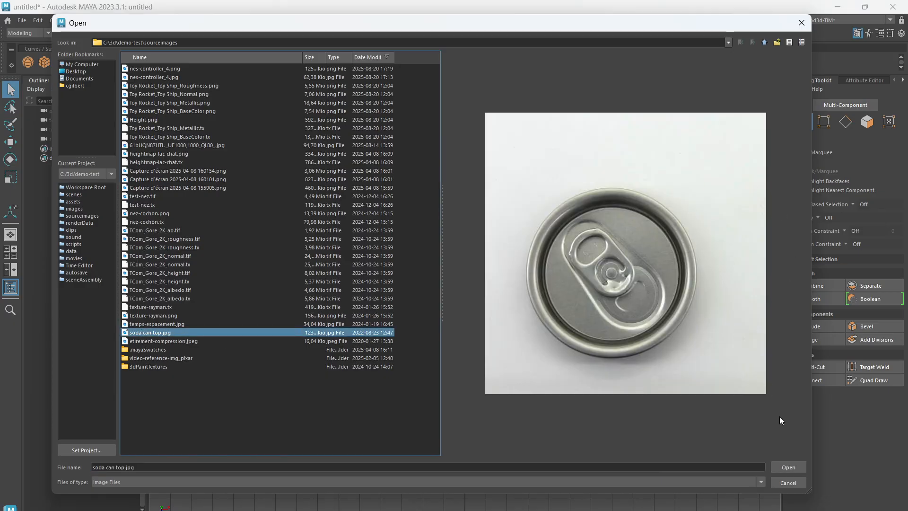
click(784, 464)
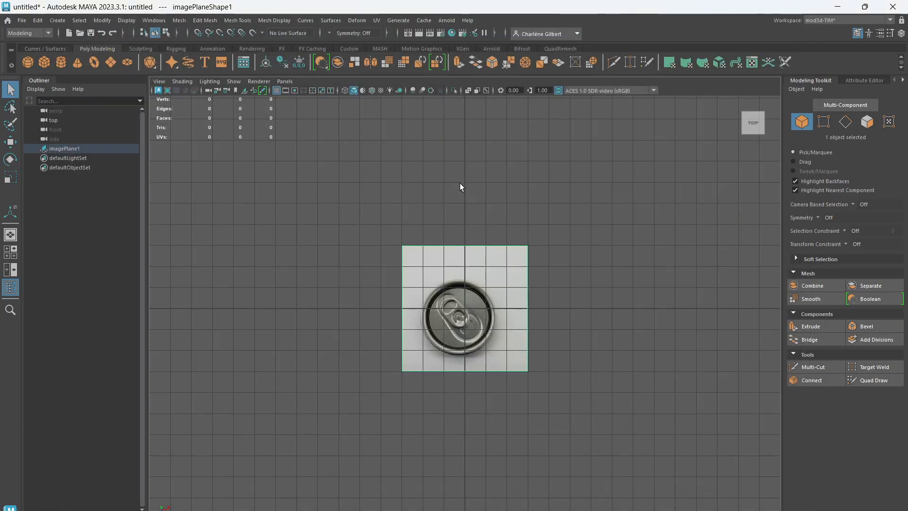
Rotate the image plane until the can's pull tab stands vertical and move it to about X 0.42, Y 0.30
scroll(501, 284, up, 3)
key(e)
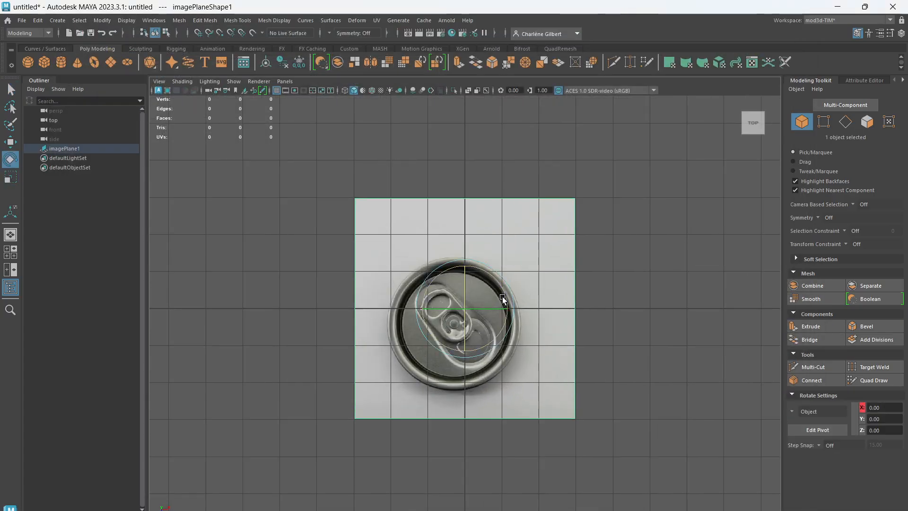
drag(502, 296, 482, 309)
key(w)
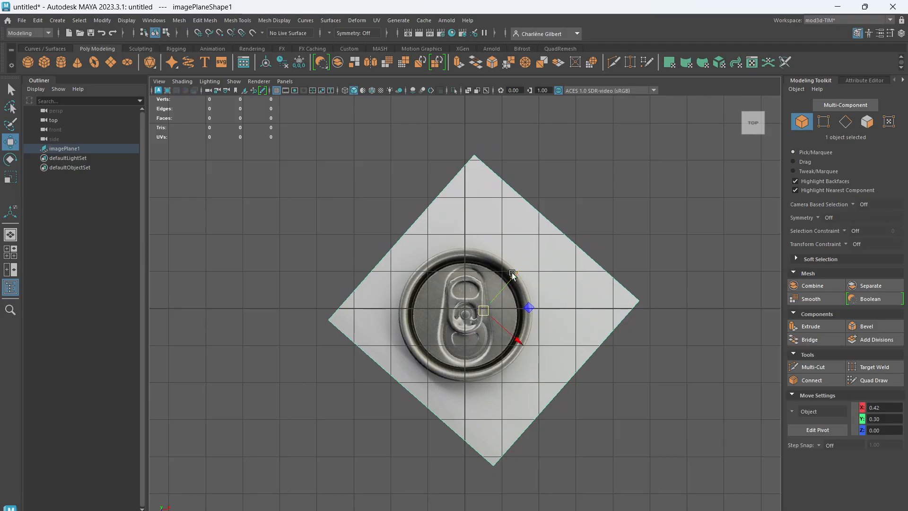
scroll(514, 265, up, 3)
scroll(515, 262, down, 3)
scroll(514, 263, up, 1)
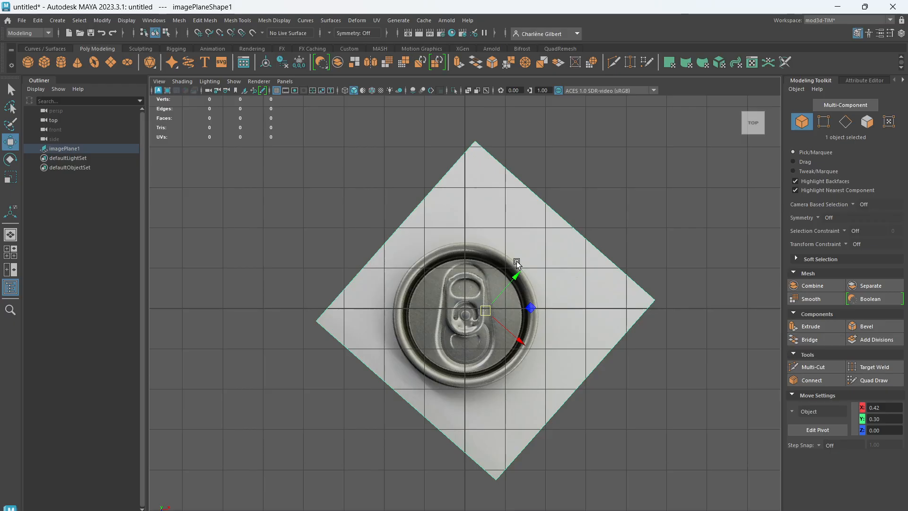
click(533, 285)
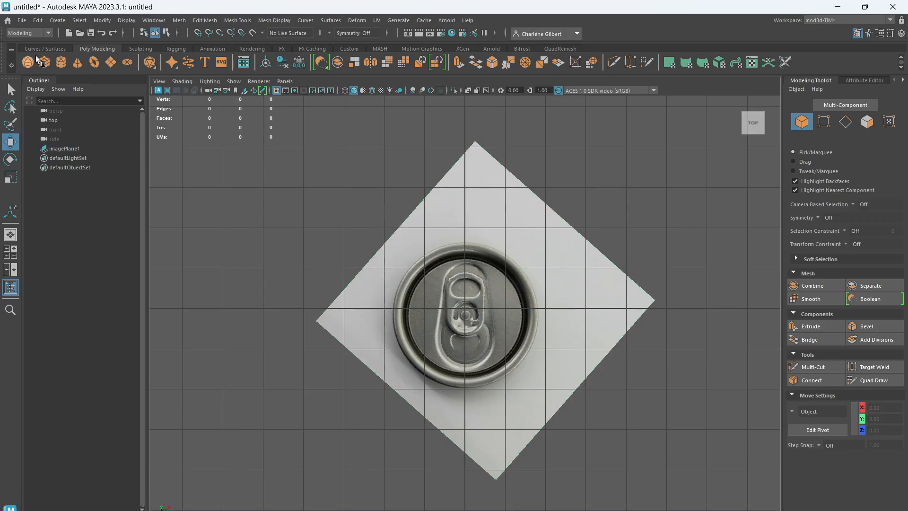
Create a large polygon sphere in the perspective view, centred at about X -7.75, Z -1.49 beside the image plane
key(space)
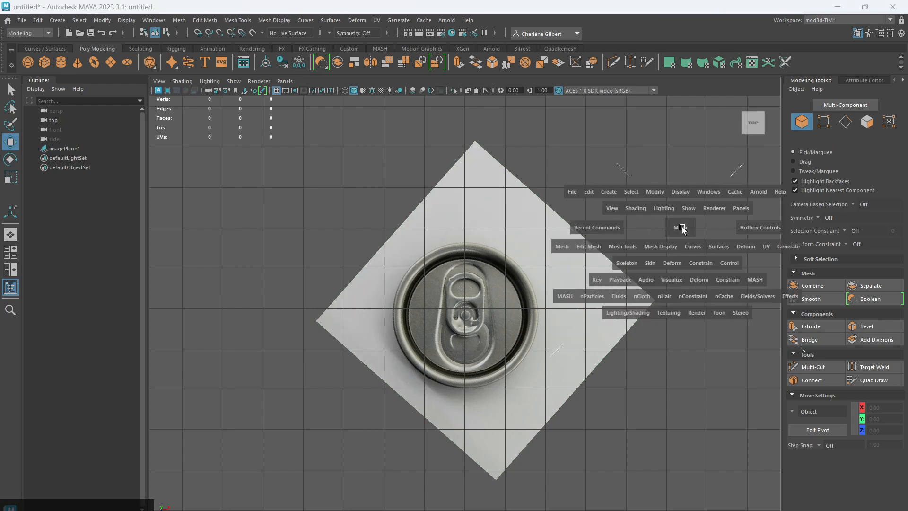
key(space)
key(space)
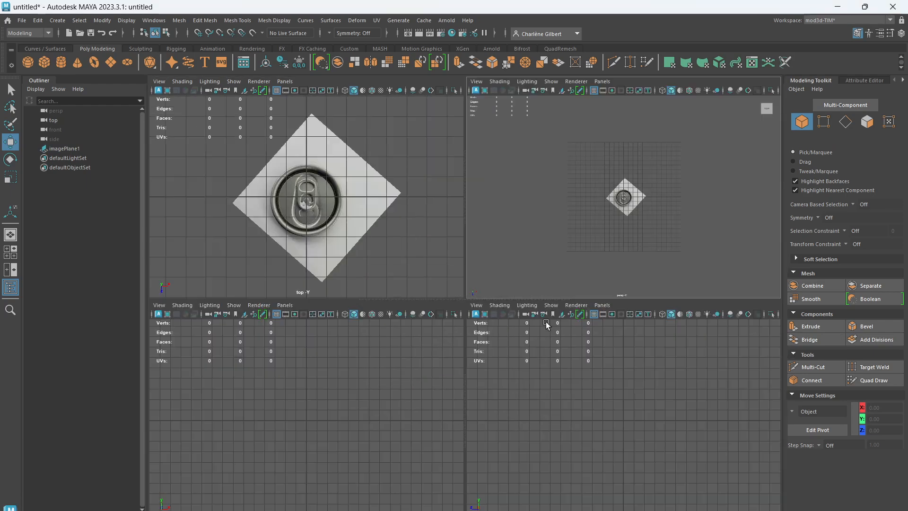
key(space)
alt+drag(542, 371, 562, 312)
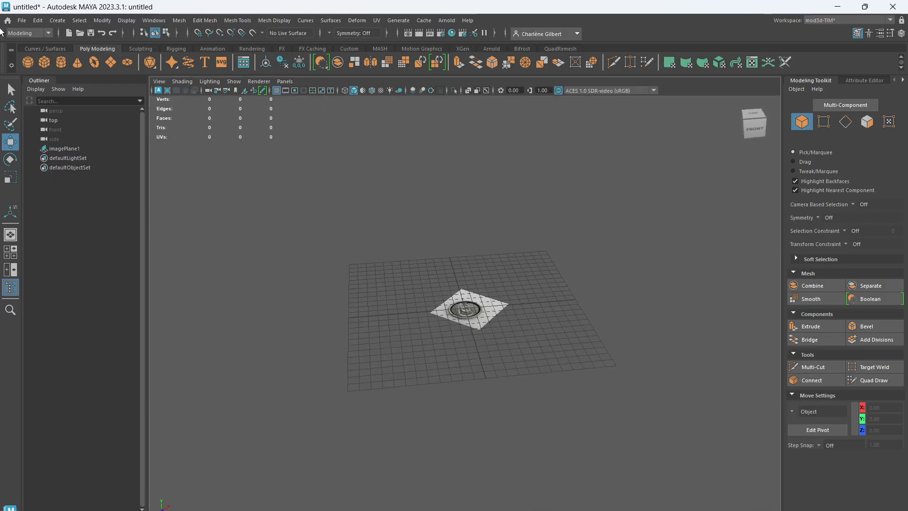
click(43, 63)
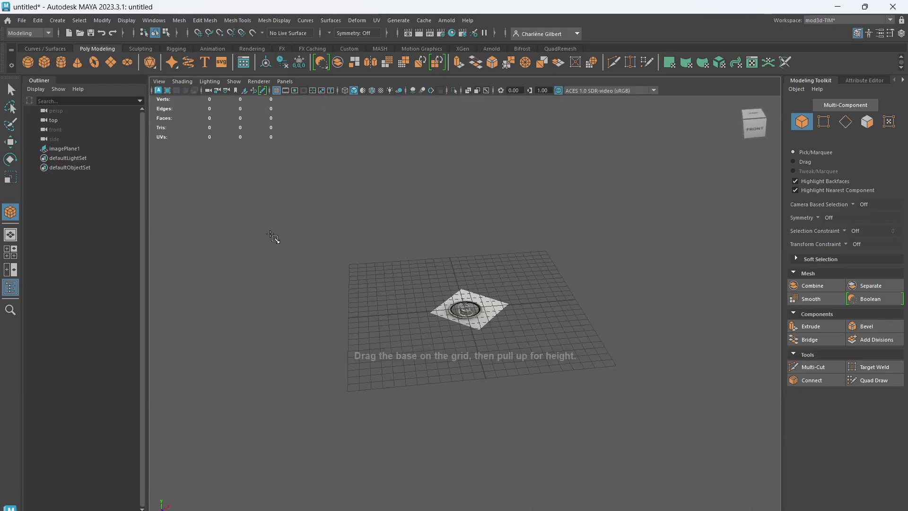
click(28, 62)
drag(390, 307, 501, 305)
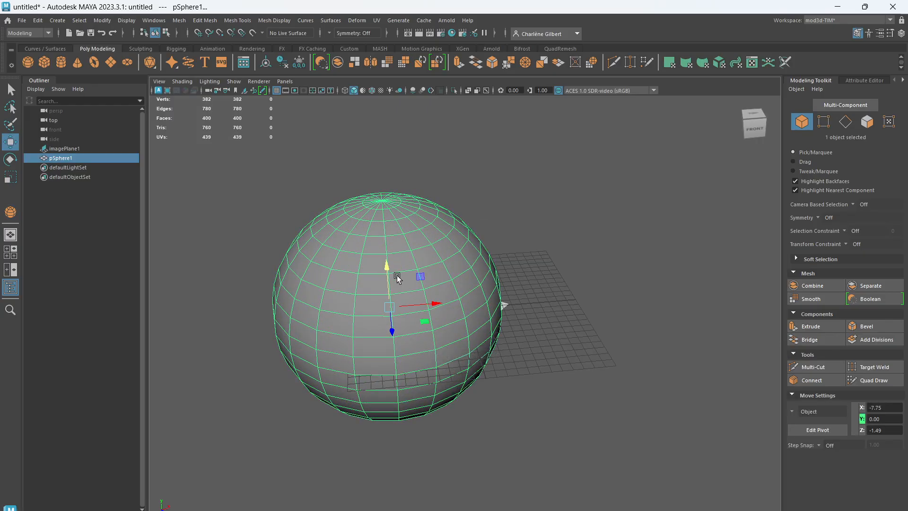
Make the sphere a live surface and place six Quad Draw dots across its front, checking that they follow the curvature
click(252, 33)
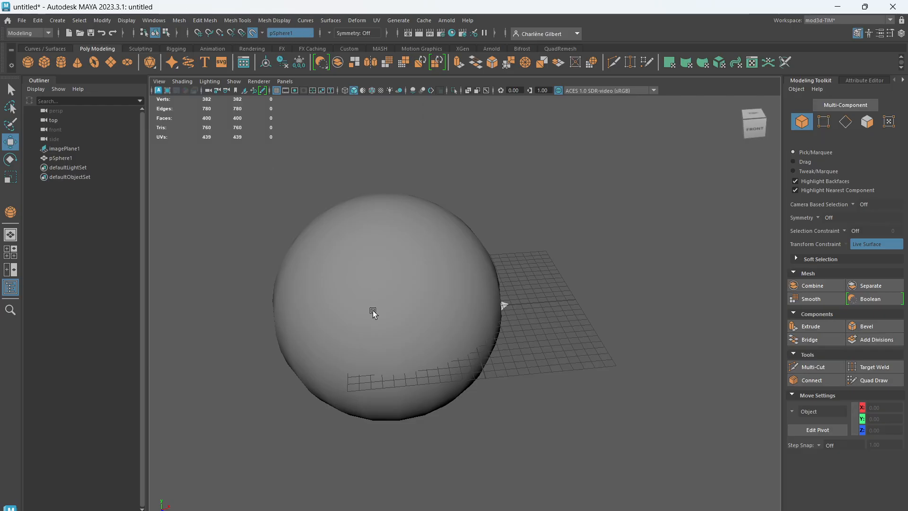
alt+drag(509, 373, 514, 354)
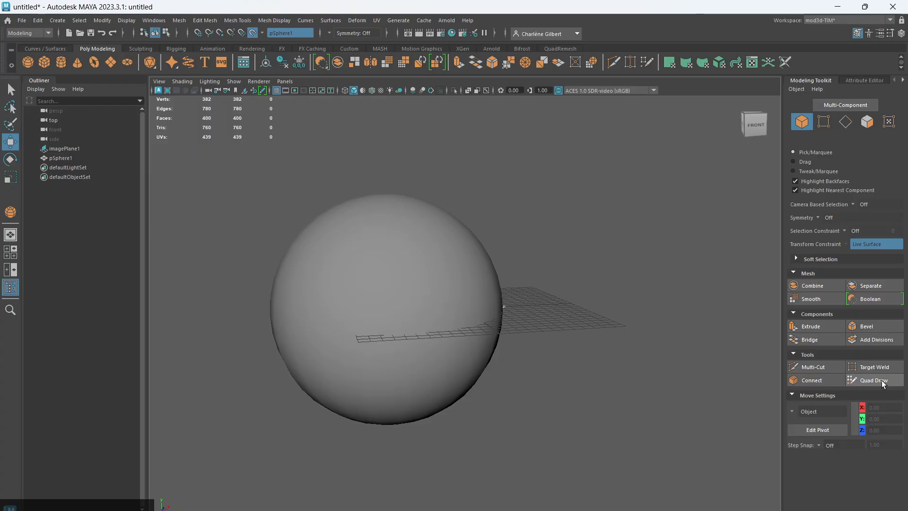
click(881, 380)
click(385, 246)
click(338, 280)
click(378, 311)
click(434, 285)
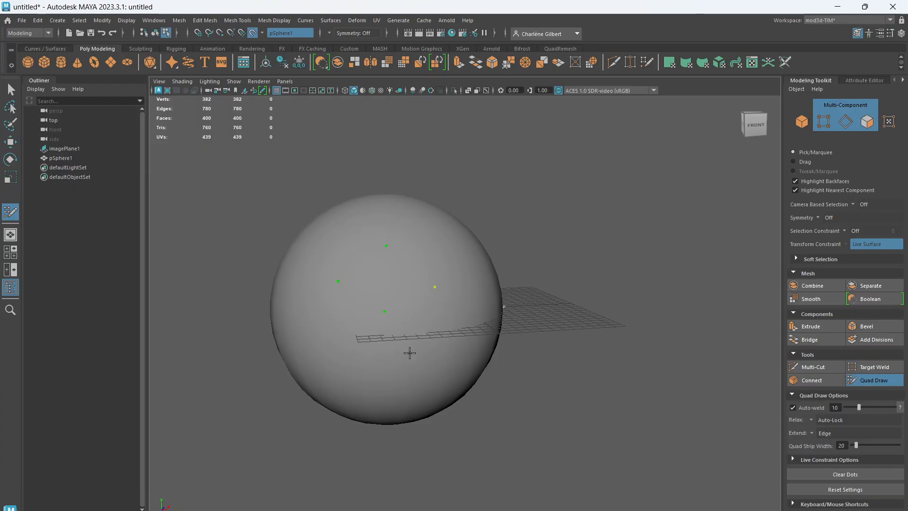
click(409, 353)
click(349, 398)
alt+drag(389, 412, 526, 412)
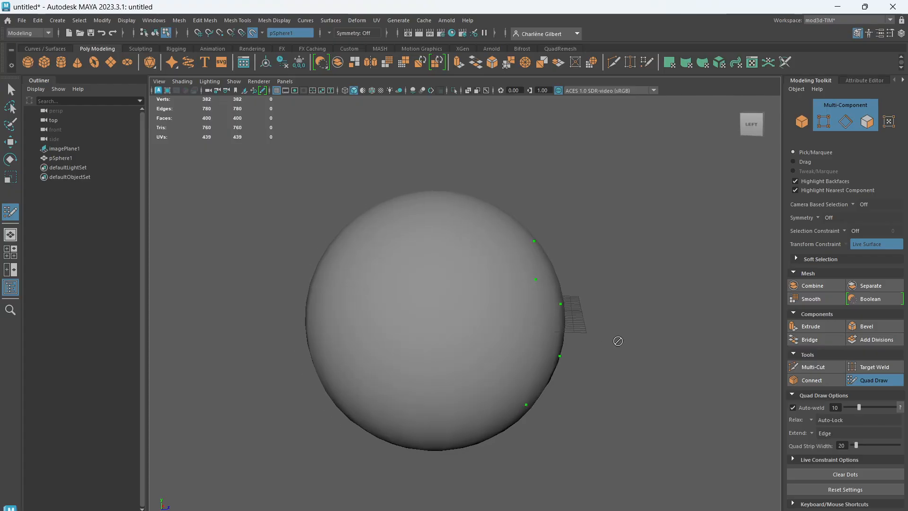
scroll(554, 355, up, 5)
scroll(549, 362, down, 5)
alt+drag(543, 365, 415, 396)
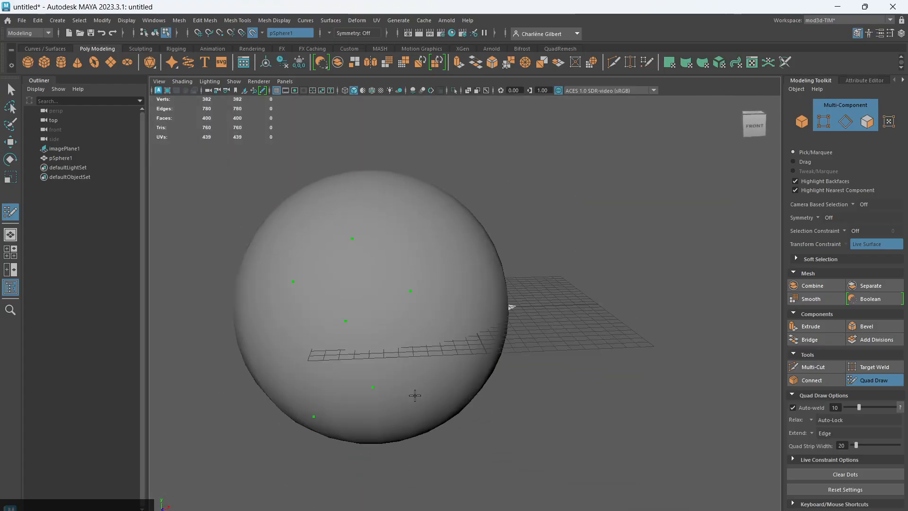
Delete the practice sphere from the scene
click(64, 158)
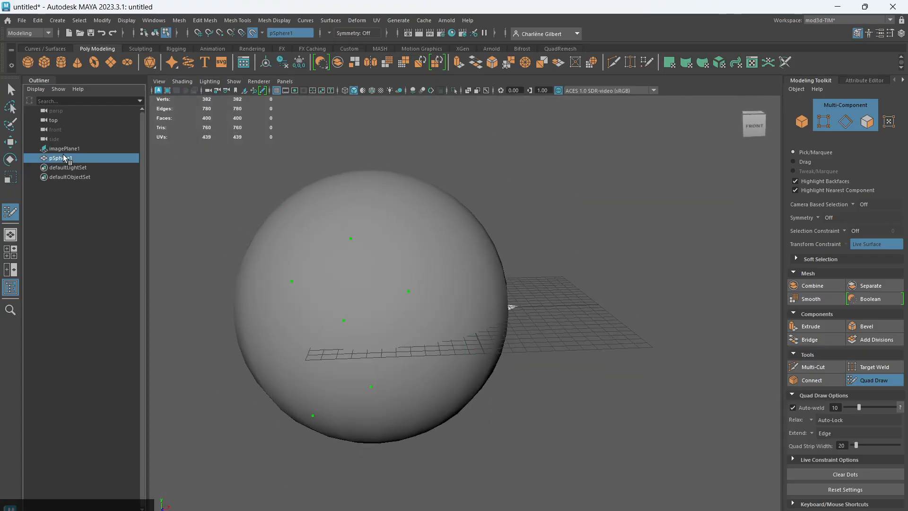
key(Delete)
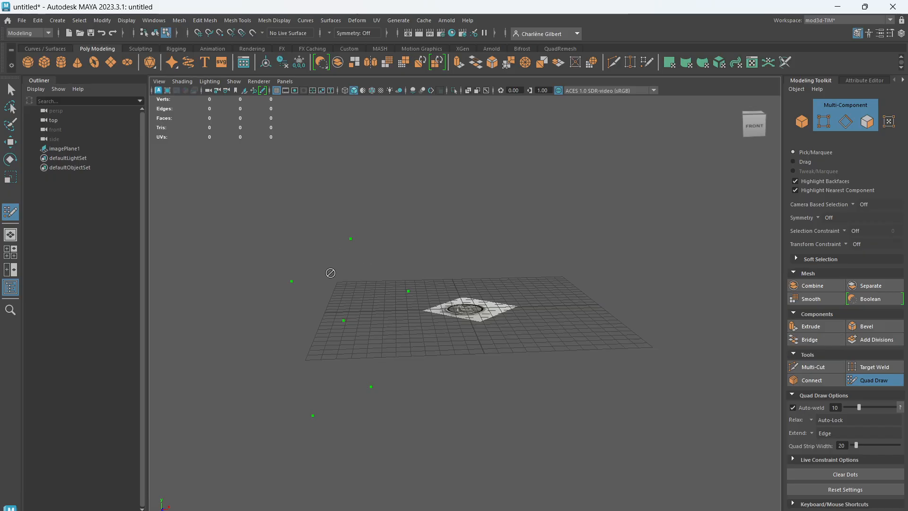
click(343, 322)
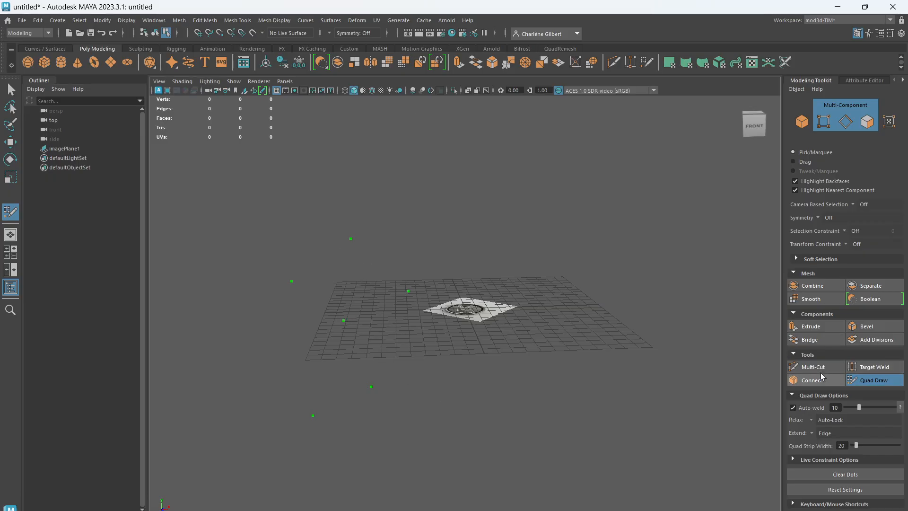
Create a large polygon plane in the top view, sized to cover almost the whole soda can reference image
key(q)
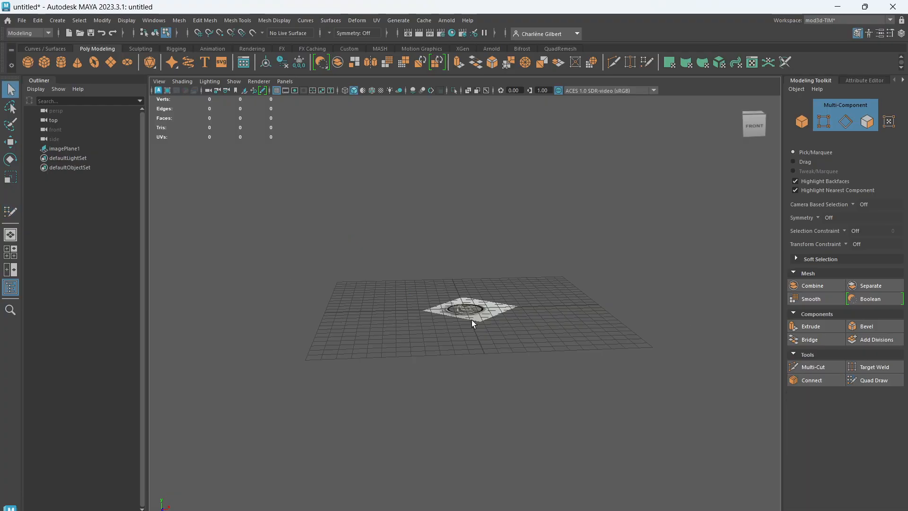
alt+drag(491, 311, 500, 370)
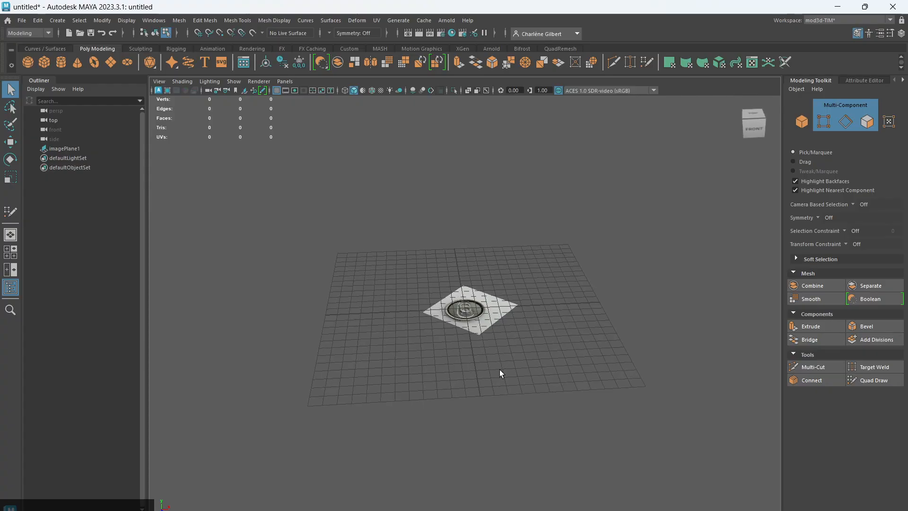
scroll(484, 326, up, 8)
scroll(484, 322, down, 3)
key(space)
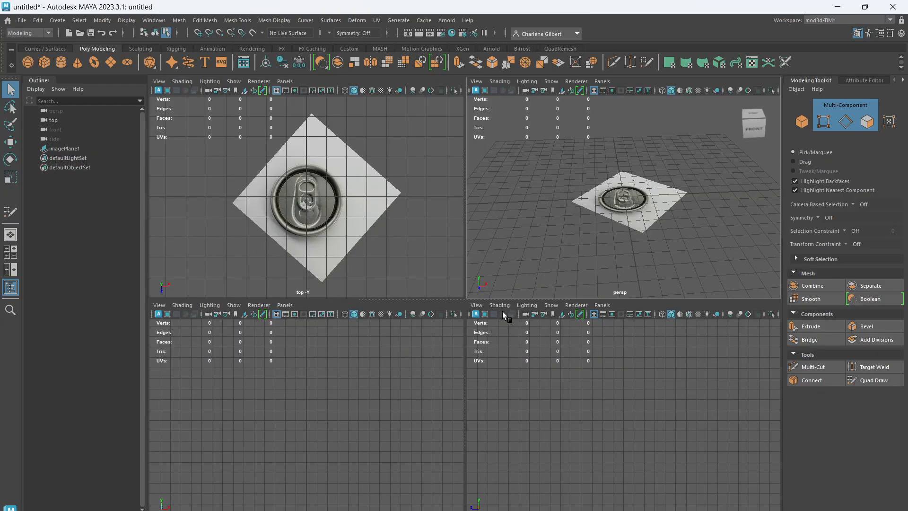
key(space)
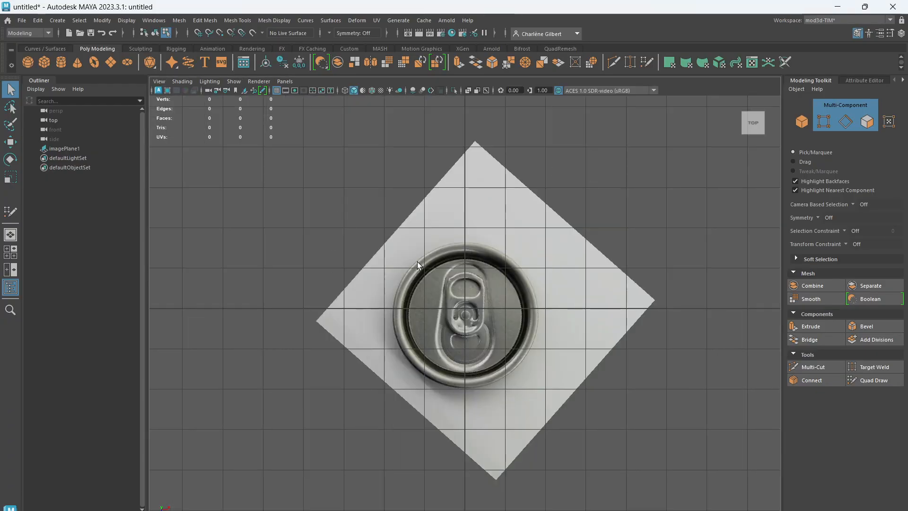
click(111, 63)
drag(320, 149, 656, 502)
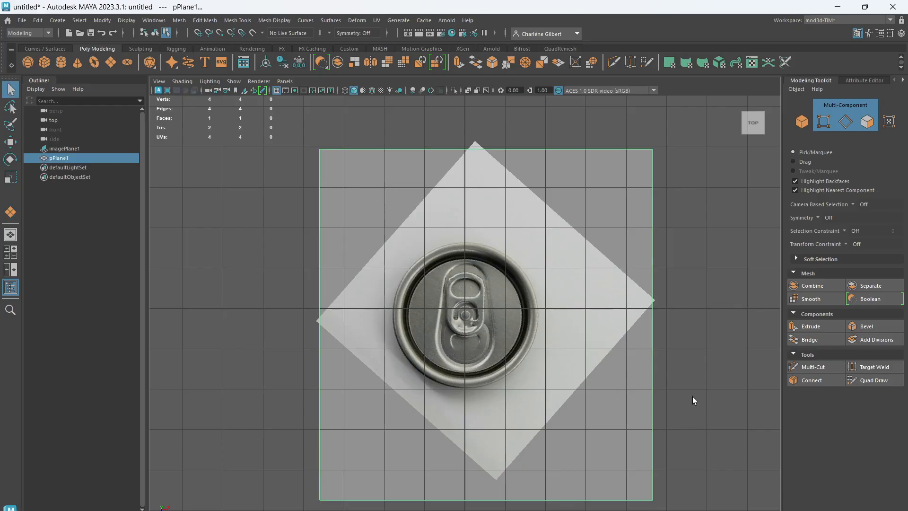
Make the new plane a live surface and activate Quad Draw
scroll(566, 376, down, 2)
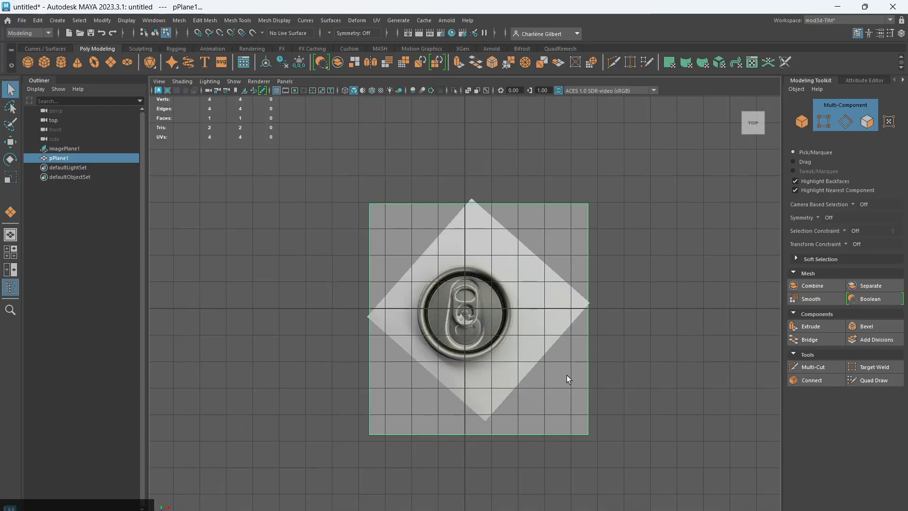
click(253, 33)
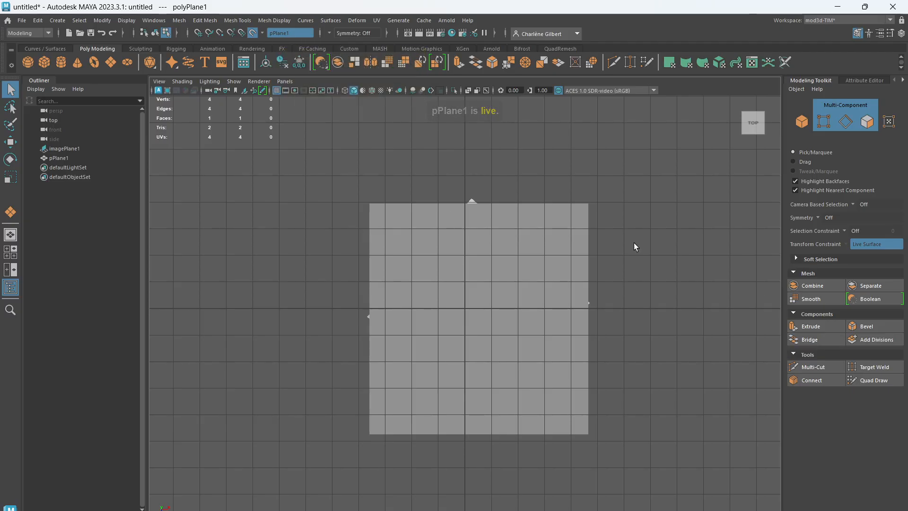
click(874, 380)
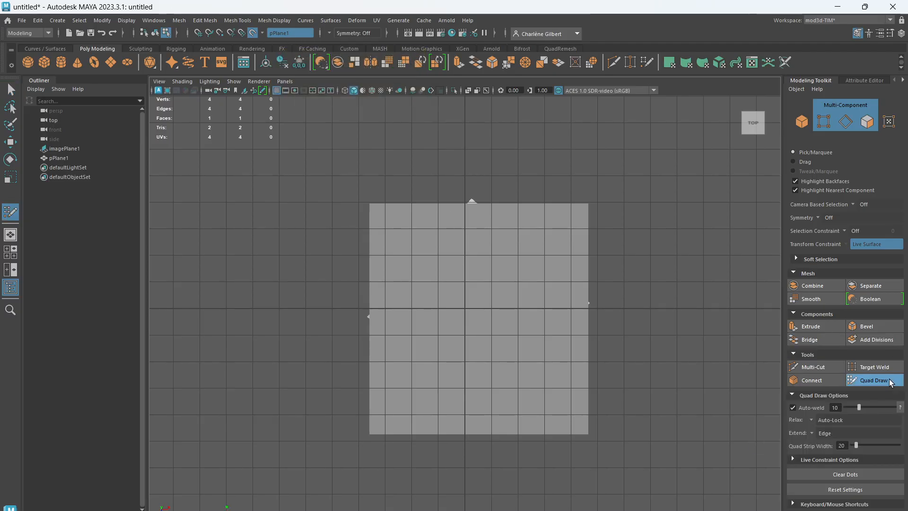
click(455, 271)
click(431, 312)
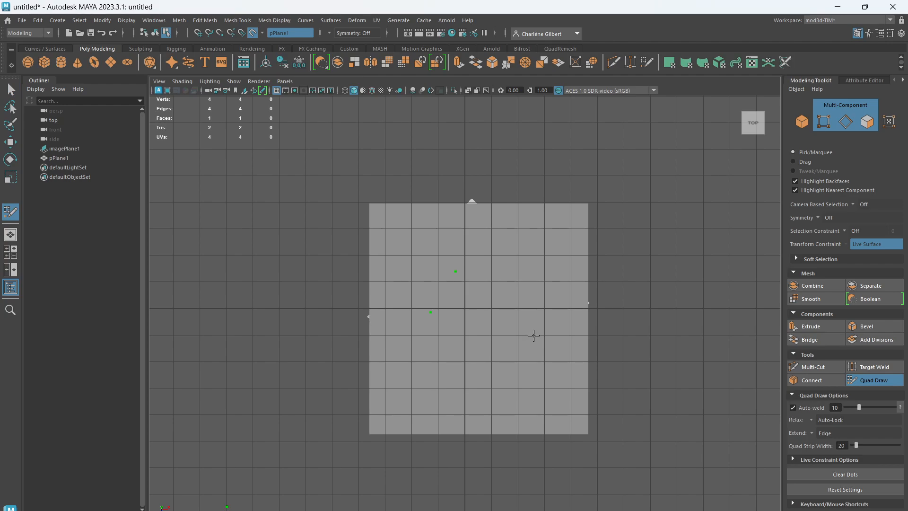
key(ctrl+z)
key(ctrl+z)
Turn on X-Ray display in the top view to see the can reference through the live plane
scroll(609, 321, up, 1)
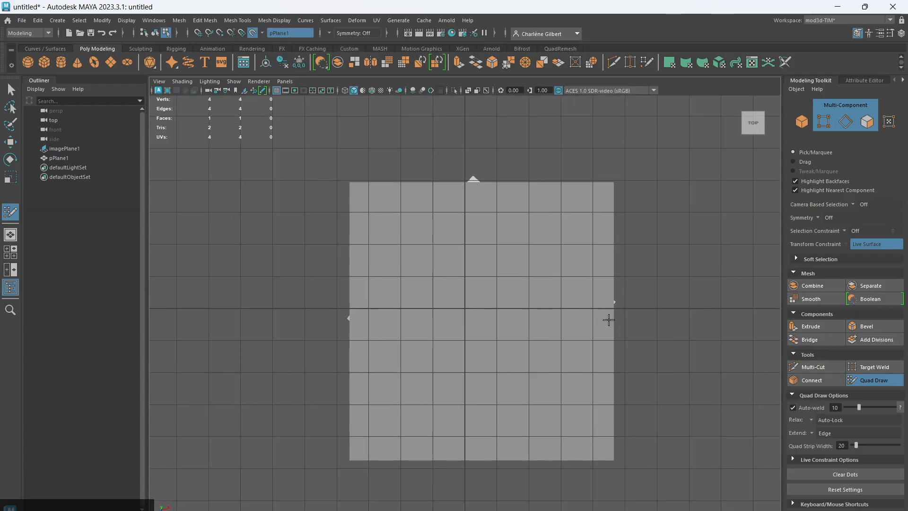
scroll(608, 321, down, 2)
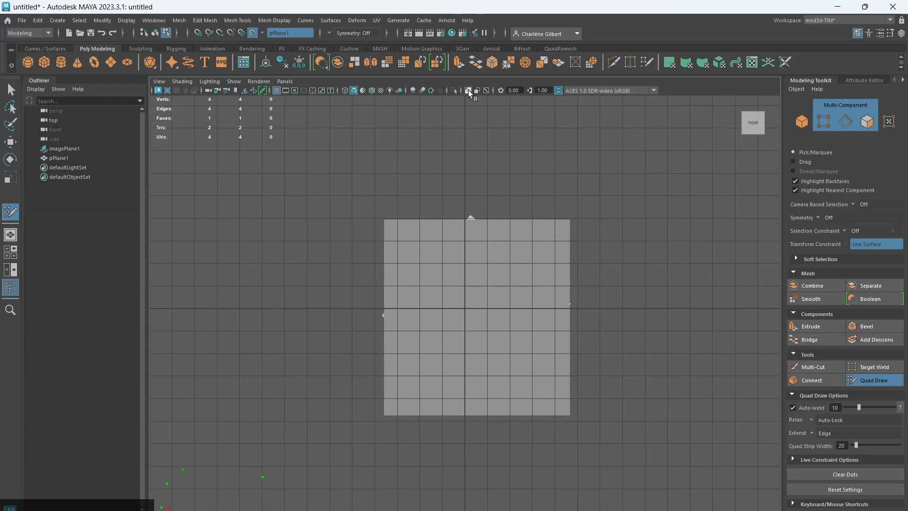
click(468, 90)
scroll(541, 296, up, 1)
scroll(653, 381, up, 1)
scroll(568, 371, up, 3)
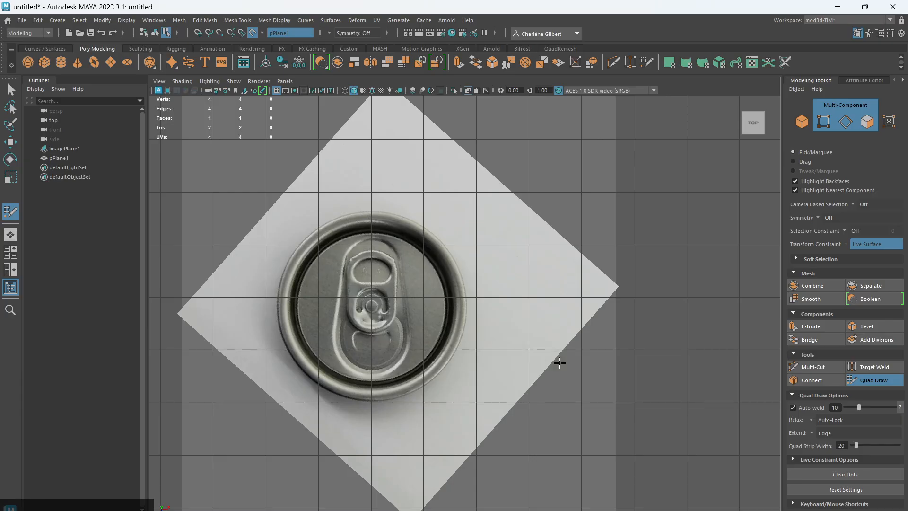
Place four Quad Draw dots on the pull tab's upper rim, left of the centre line, and fill them with a quad
alt+middle_drag(542, 352, 556, 338)
scroll(687, 385, up, 7)
scroll(556, 338, up, 3)
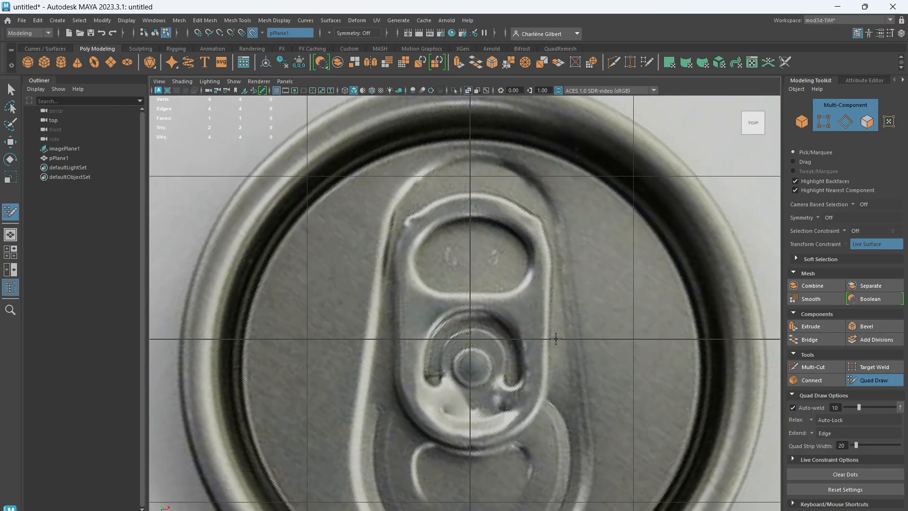
click(471, 192)
click(424, 210)
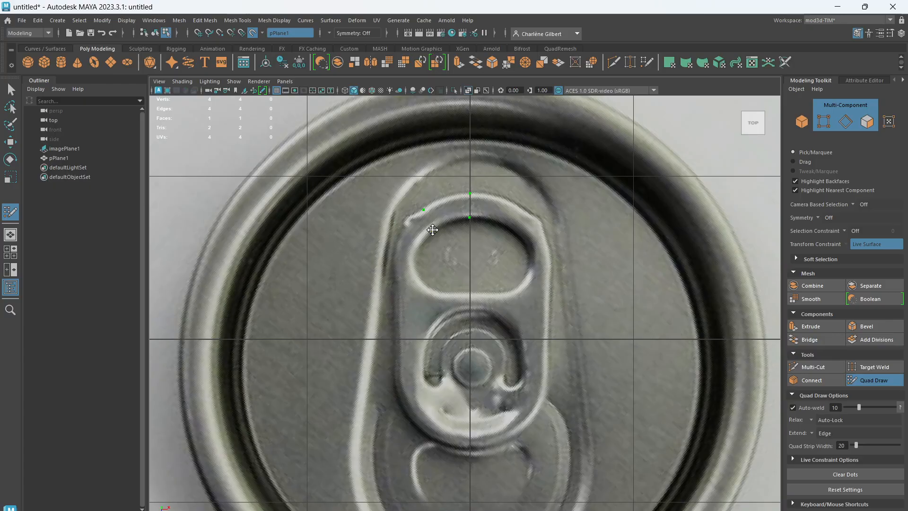
click(433, 230)
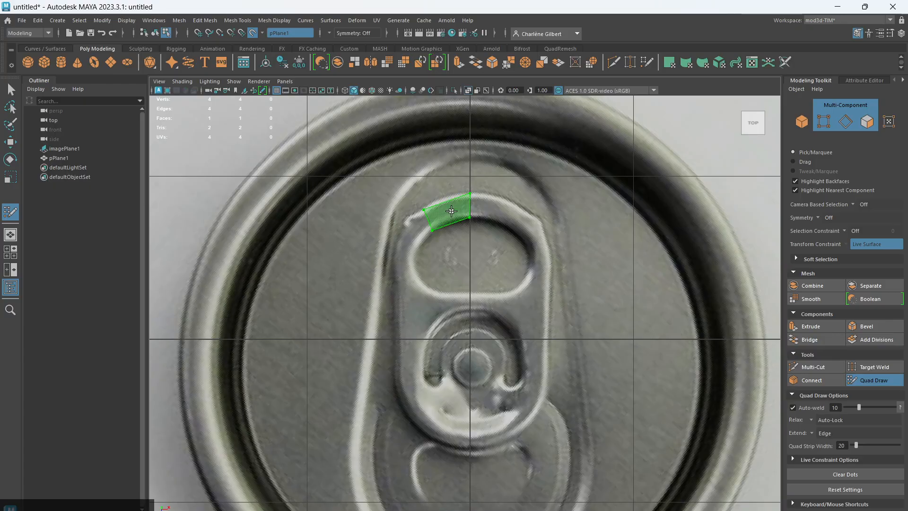
shift+click(451, 211)
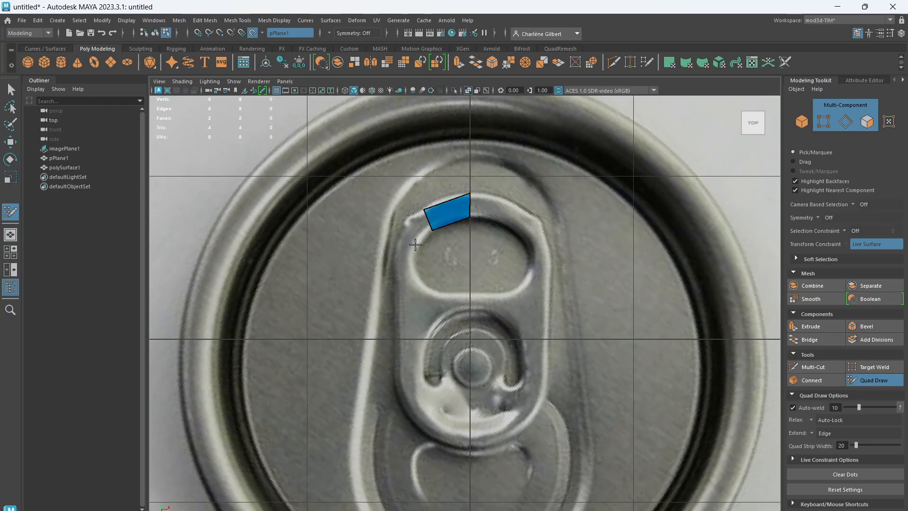
Add two quads continuing the strip around the upper-left corner and down the left side of the tab's finger opening
click(415, 245)
click(397, 243)
shift+click(412, 231)
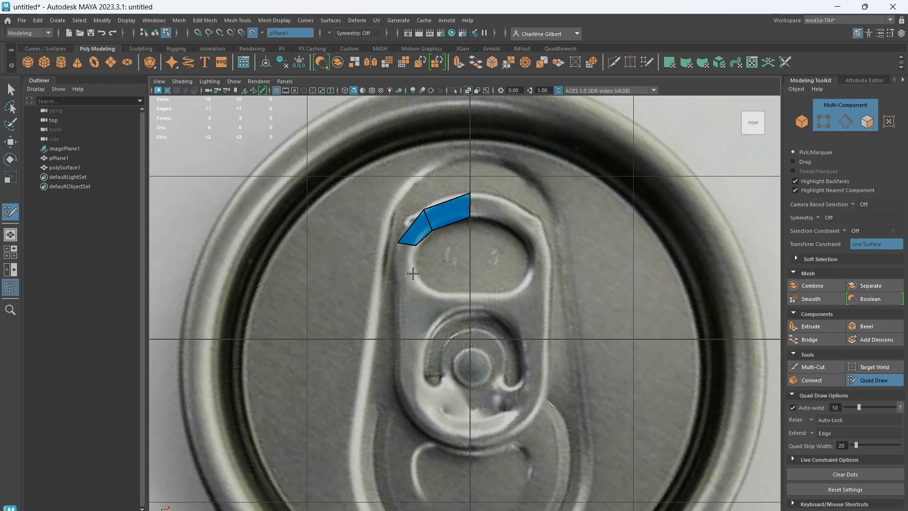
click(414, 275)
click(399, 282)
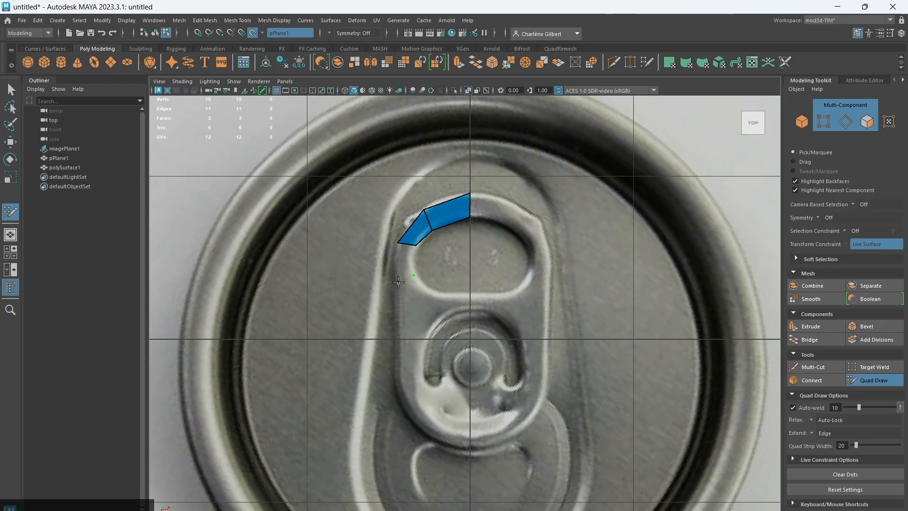
shift+click(406, 263)
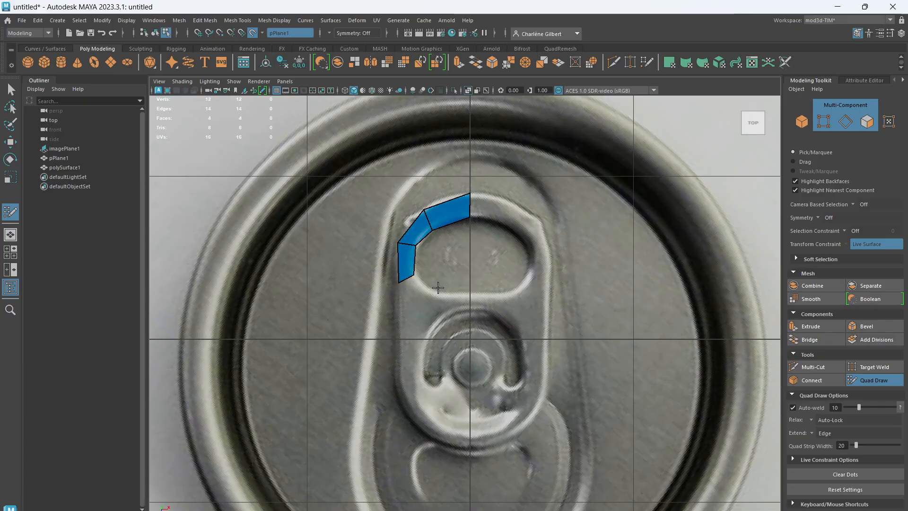
Add three quads around the lower-left corner of the finger opening and along its lower edge to the centre line
click(398, 317)
shift+click(414, 296)
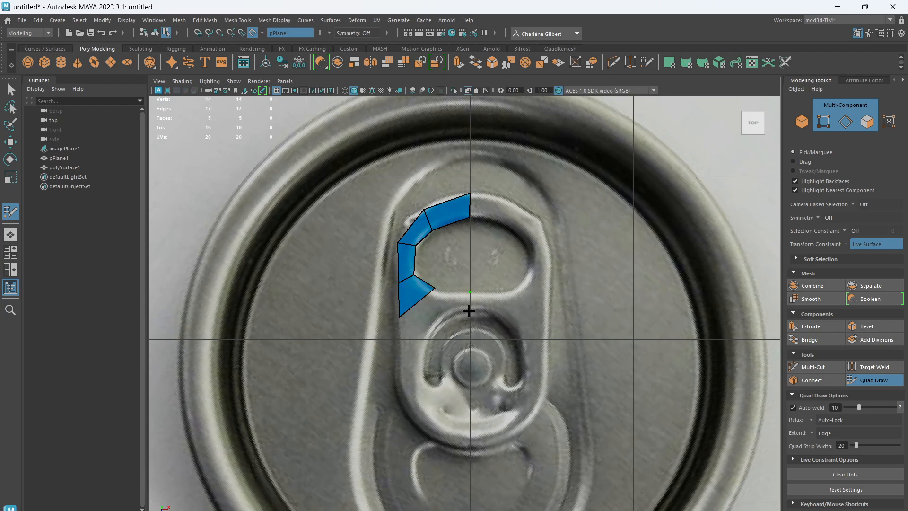
click(468, 310)
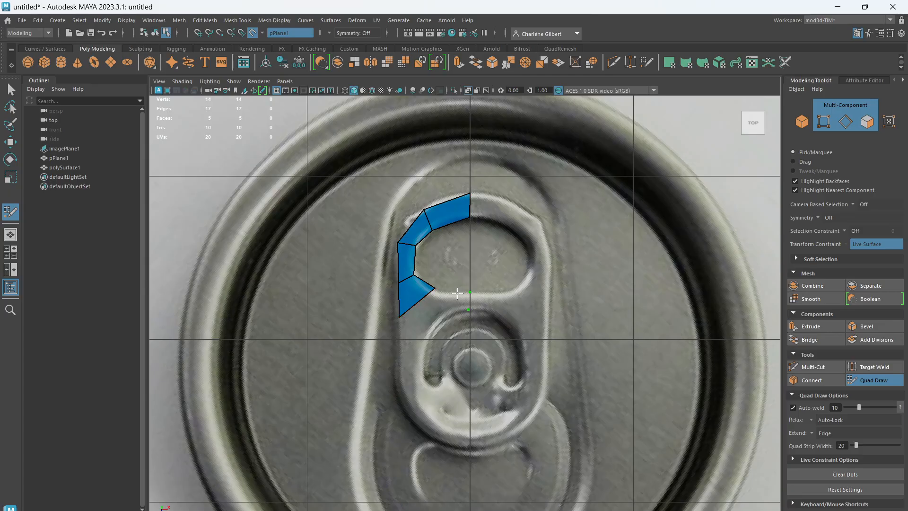
click(436, 323)
shift+click(419, 310)
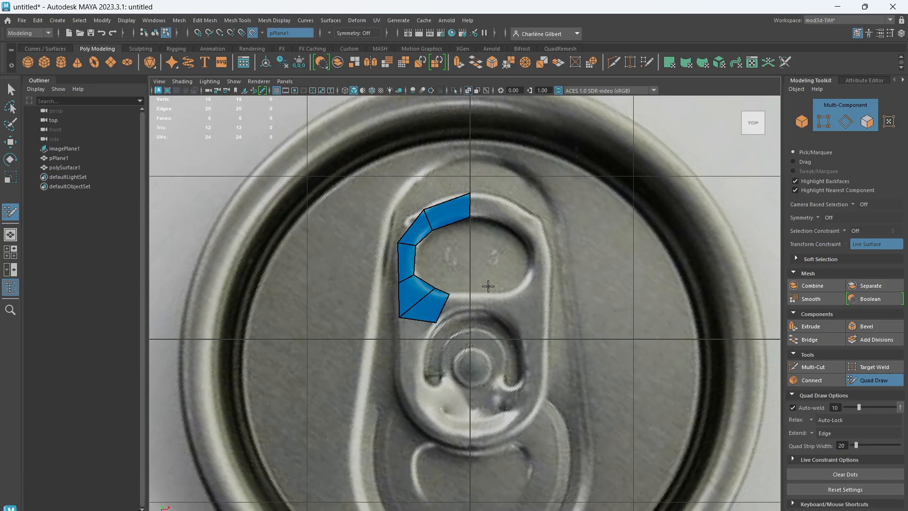
shift+click(455, 307)
Add three quads down the tab's left side, beside the rivet area, to the start of its lower curve
click(402, 348)
shift+click(412, 336)
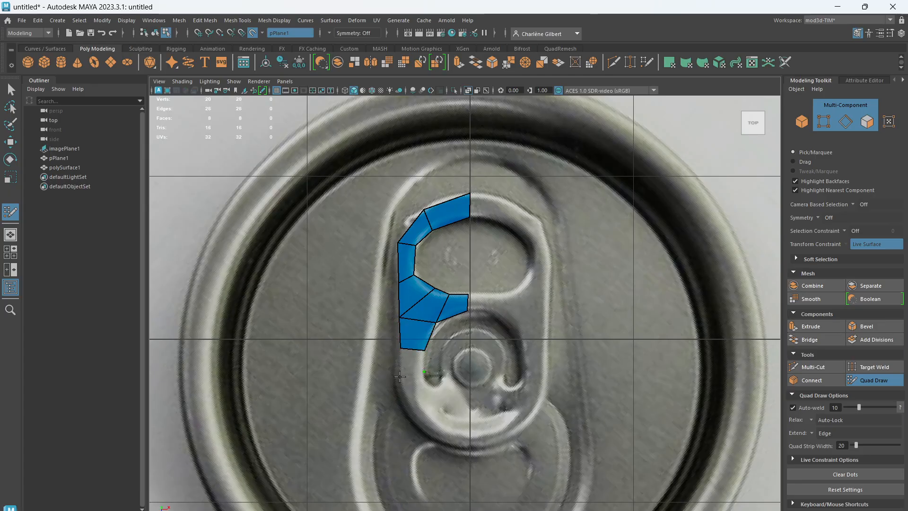
click(400, 376)
shift+click(409, 362)
click(430, 385)
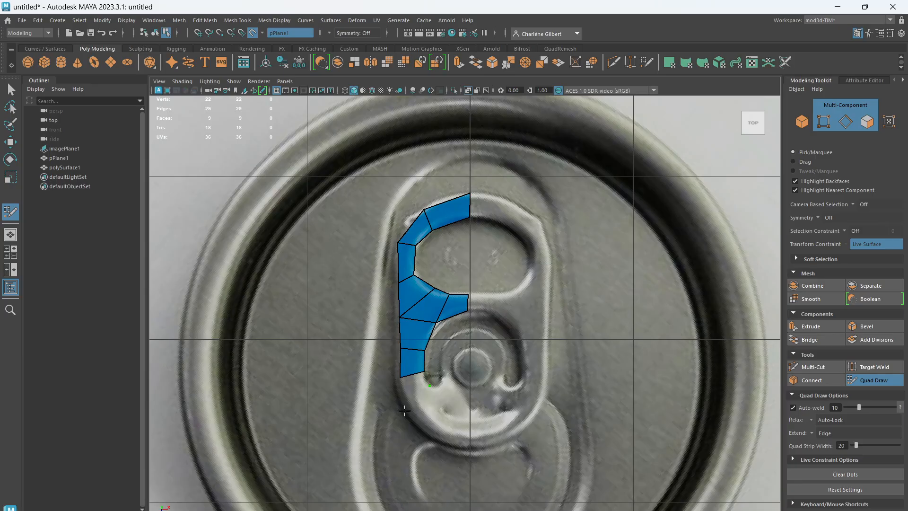
click(410, 410)
shift+click(415, 392)
Add two quads around the tab's lower rim, ending at the centre line
click(441, 386)
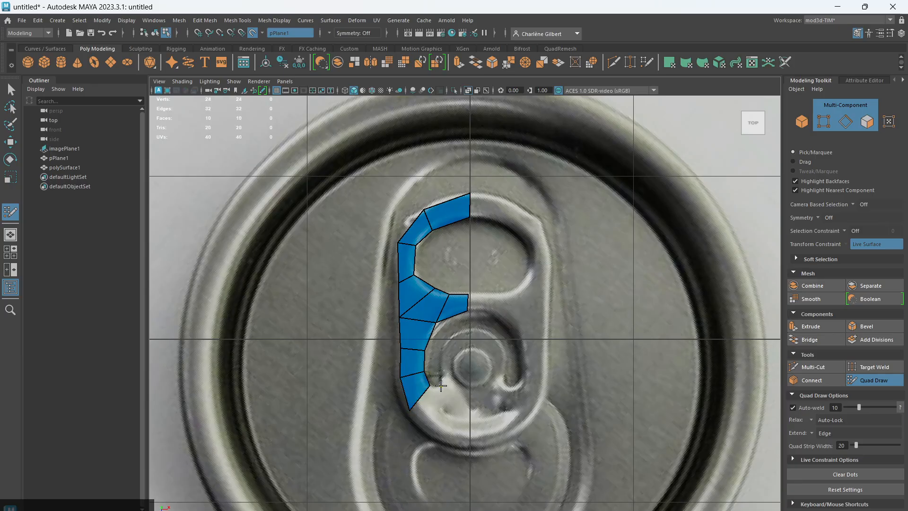
click(439, 437)
shift+click(428, 404)
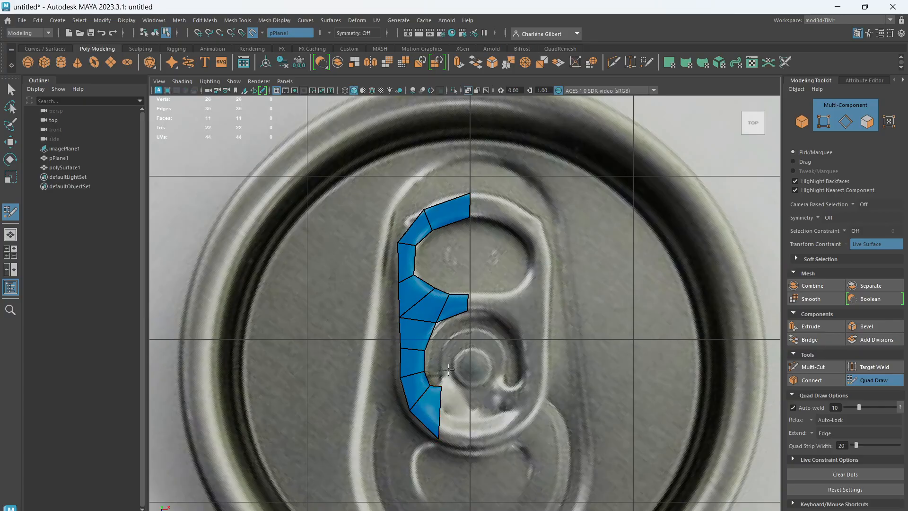
click(469, 449)
shift+click(450, 407)
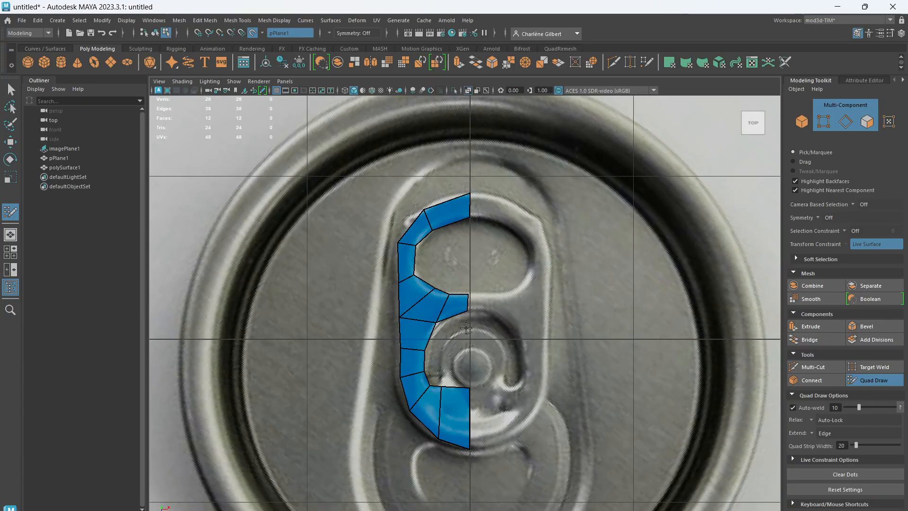
Add two quads extending upward over the left half of the rivet, rounding off the upper corner, and exit Quad Draw
click(469, 356)
shift+click(455, 371)
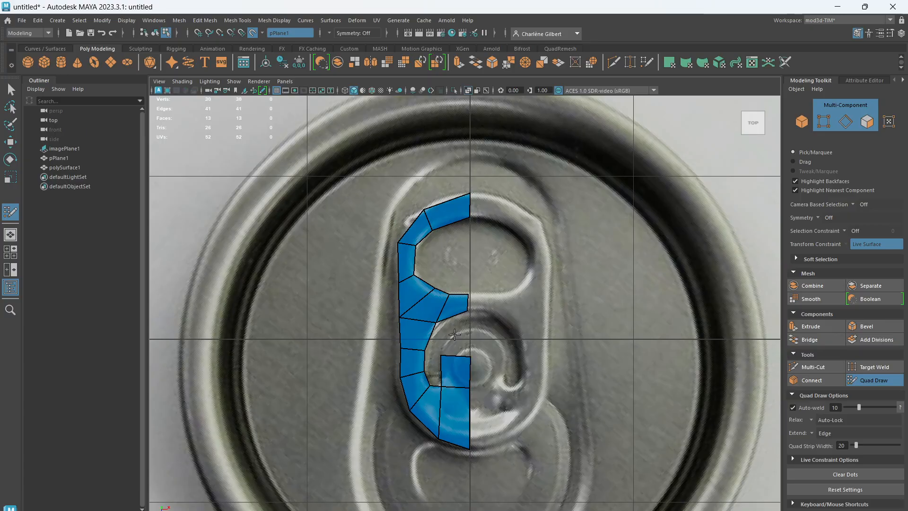
click(469, 328)
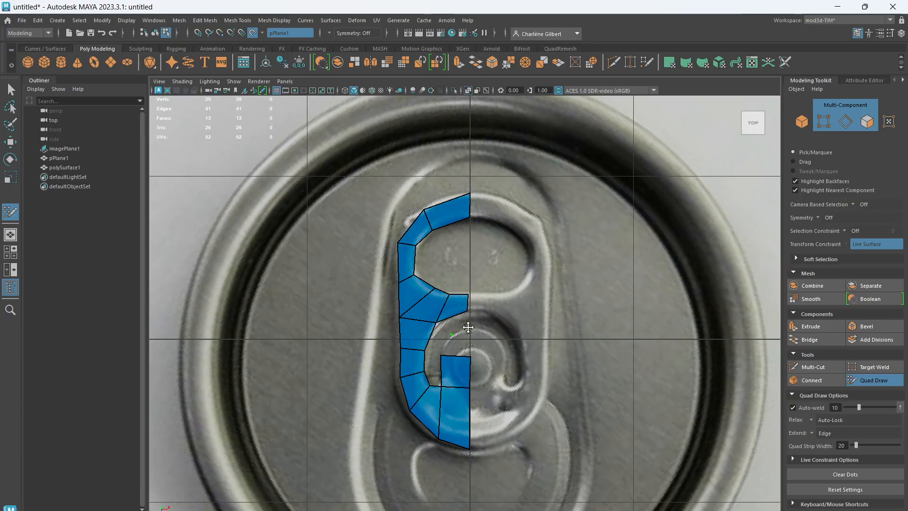
shift+click(457, 343)
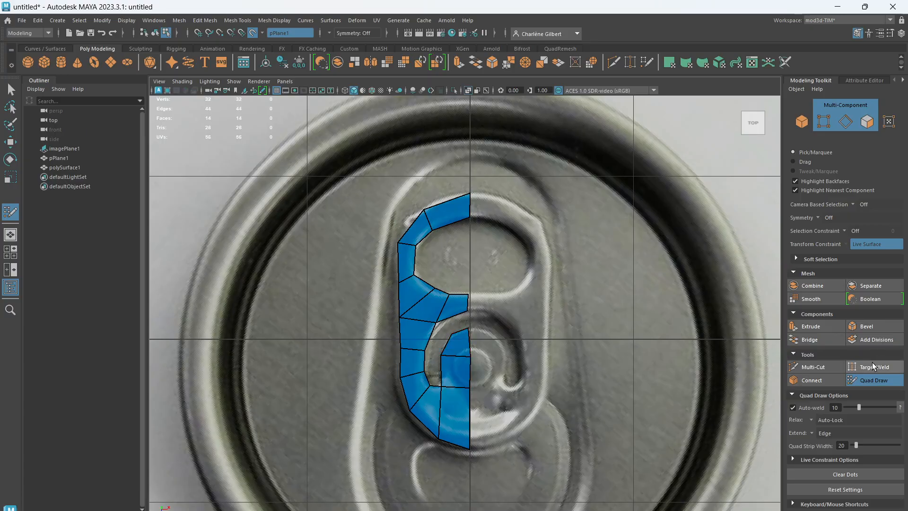
key(q)
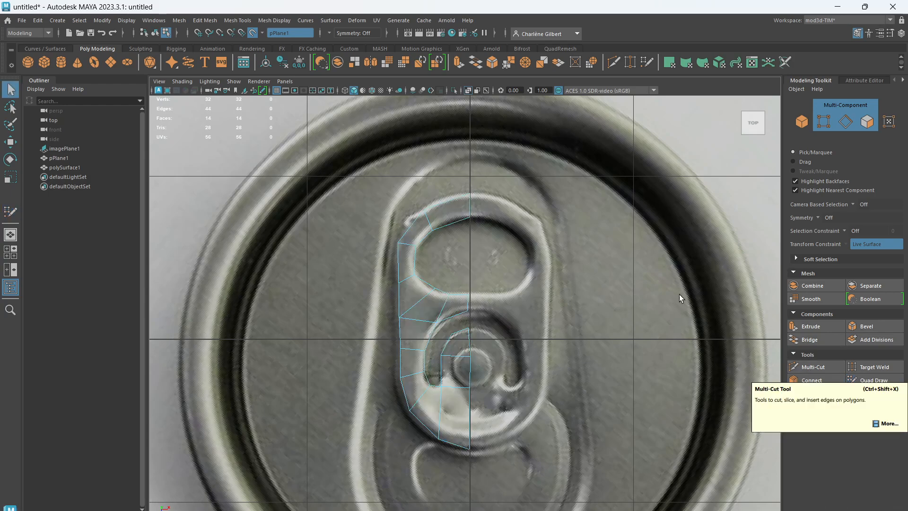
In the perspective view, raise the drawn half-tab mesh polySurface1 vertically, well above the reference image
key(space)
key(space)
scroll(574, 329, up, 12)
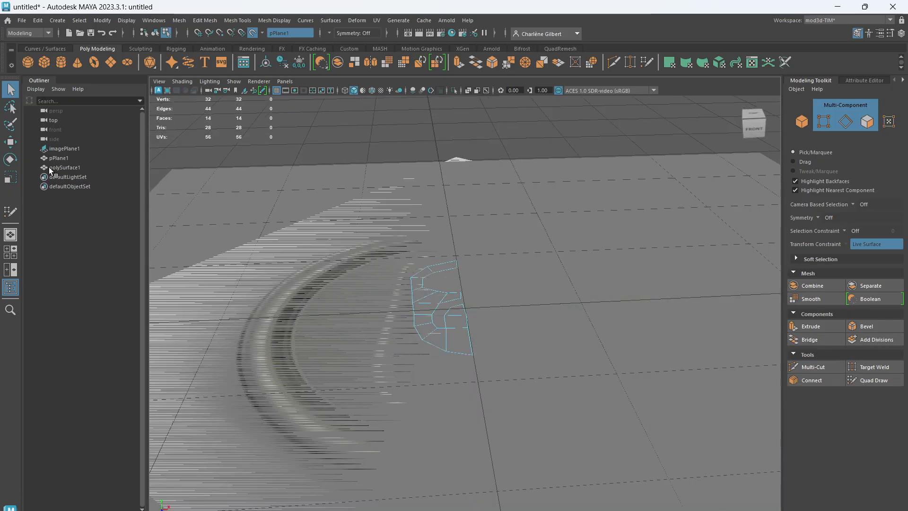
click(59, 168)
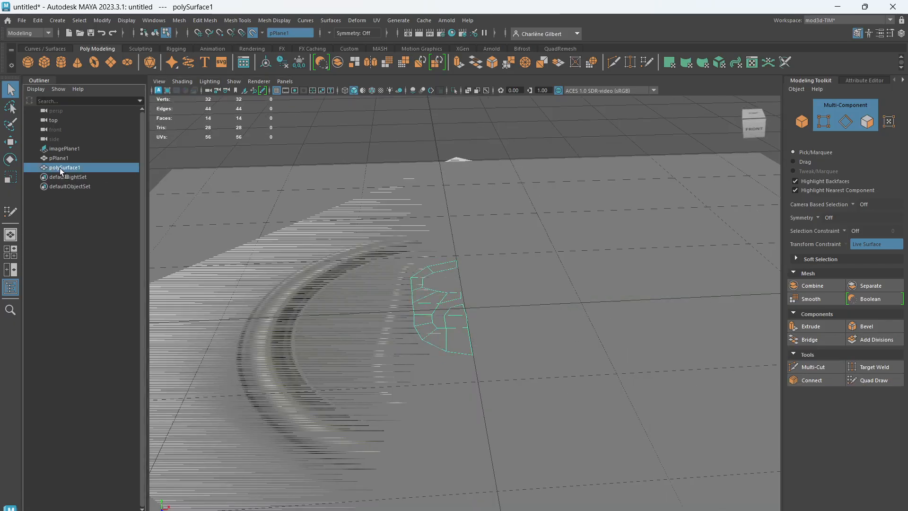
key(w)
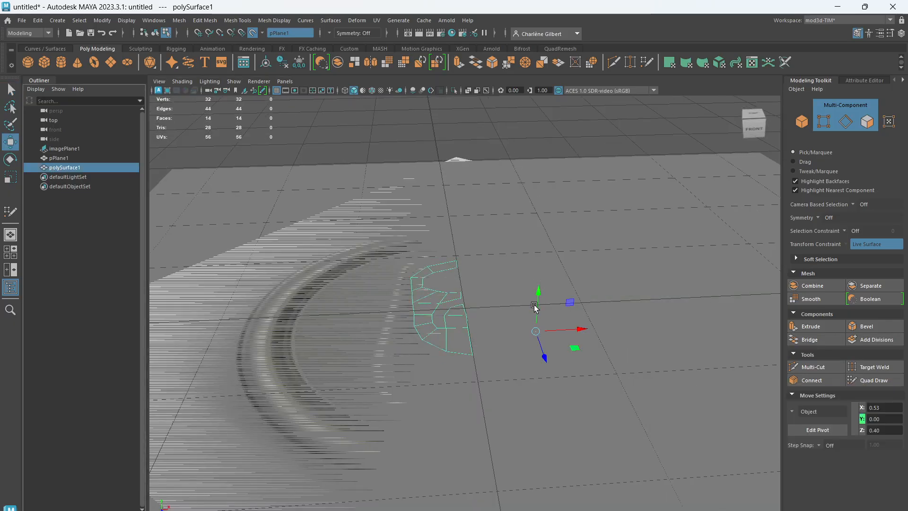
drag(537, 290, 507, 129)
Delete the live drawing plane pPlane1, keeping the raised half-tab mesh
click(59, 158)
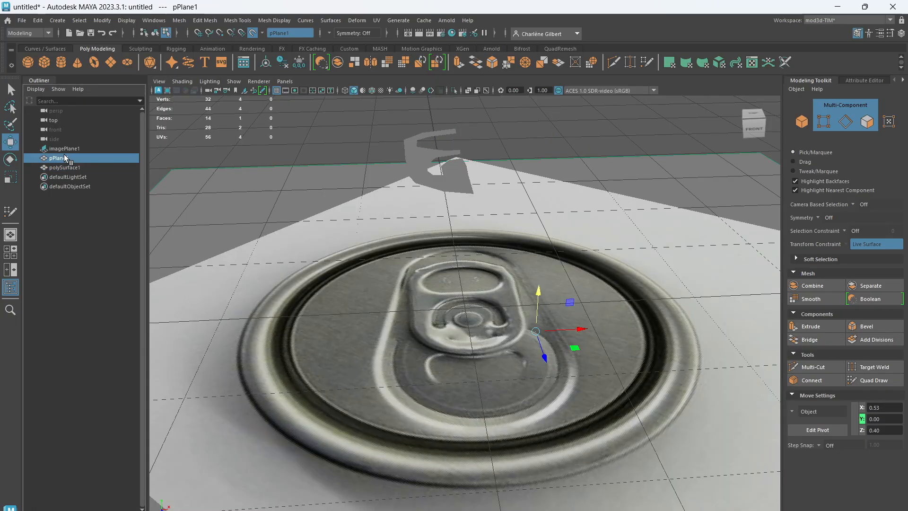
key(Delete)
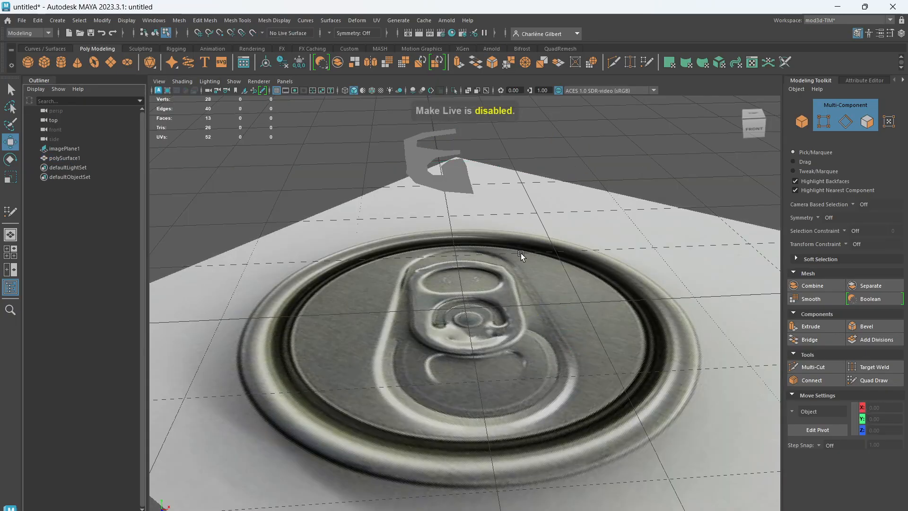
scroll(520, 254, down, 5)
scroll(520, 253, up, 4)
alt+drag(575, 354, 508, 364)
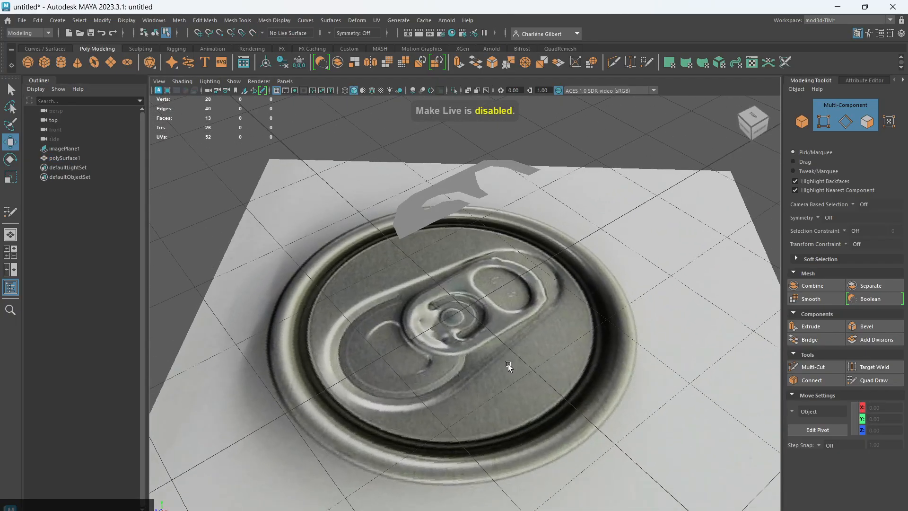
Select the half-tab mesh polySurface1 as an object and extrude all its faces with a thickness of 0.1
scroll(490, 270, up, 4)
alt+middle_drag(489, 270, 487, 367)
click(368, 259)
alt+drag(573, 335, 527, 303)
click(798, 125)
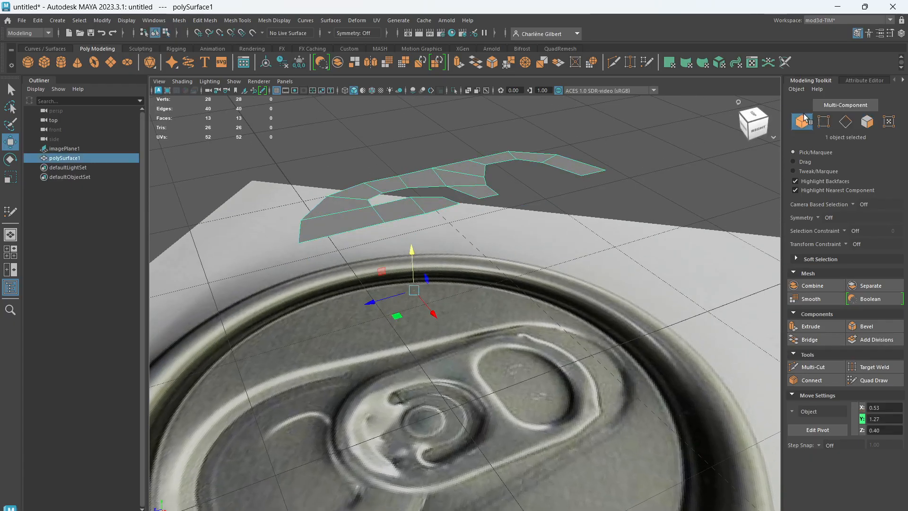
click(811, 327)
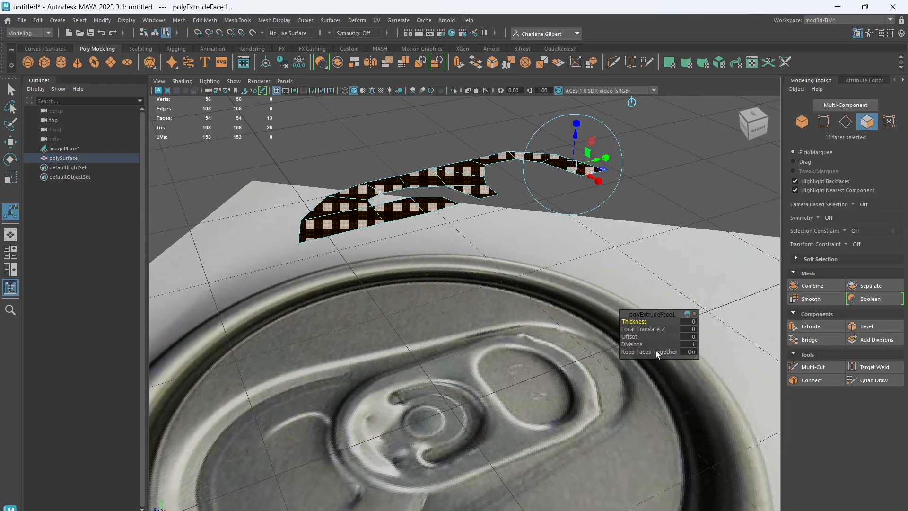
drag(636, 321, 636, 319)
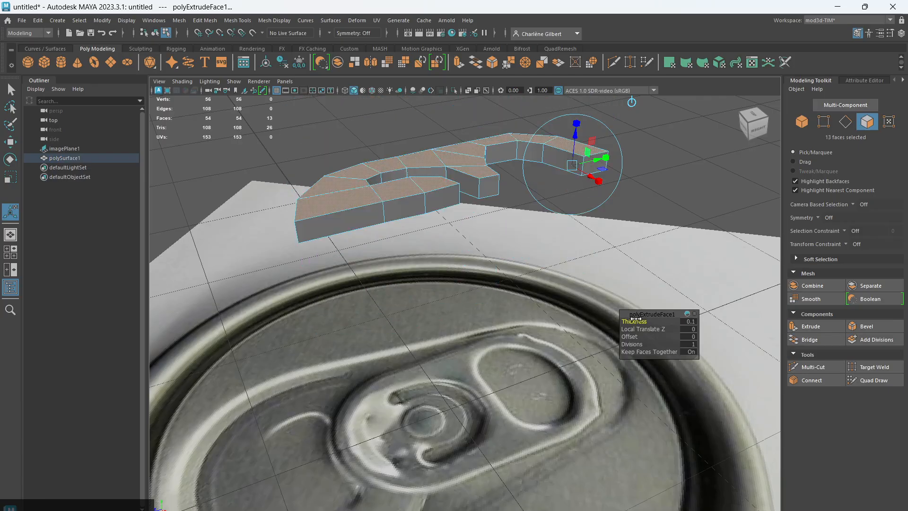
Lower the extruded upper faces of the half-tab vertically to about Y 1.33, making the tab thinner
click(803, 122)
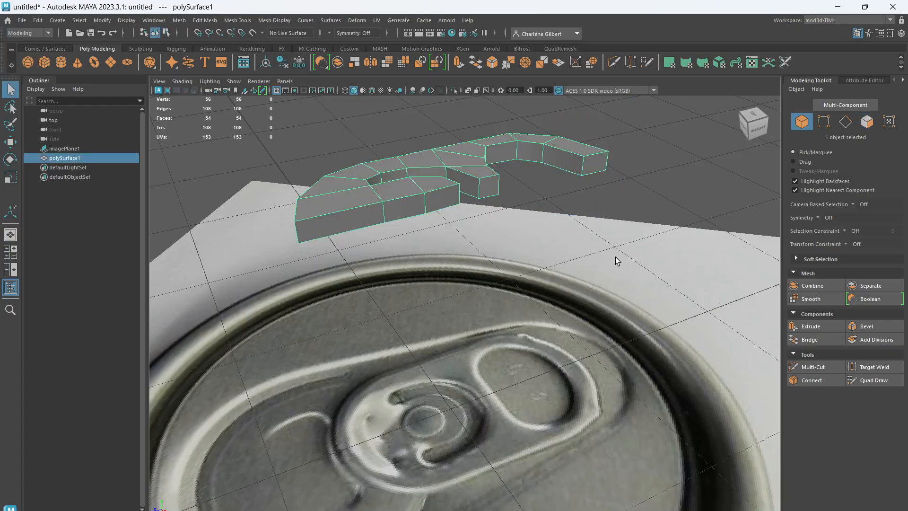
scroll(533, 309, up, 4)
scroll(533, 309, down, 5)
alt+middle_drag(534, 309, 556, 388)
key(F11)
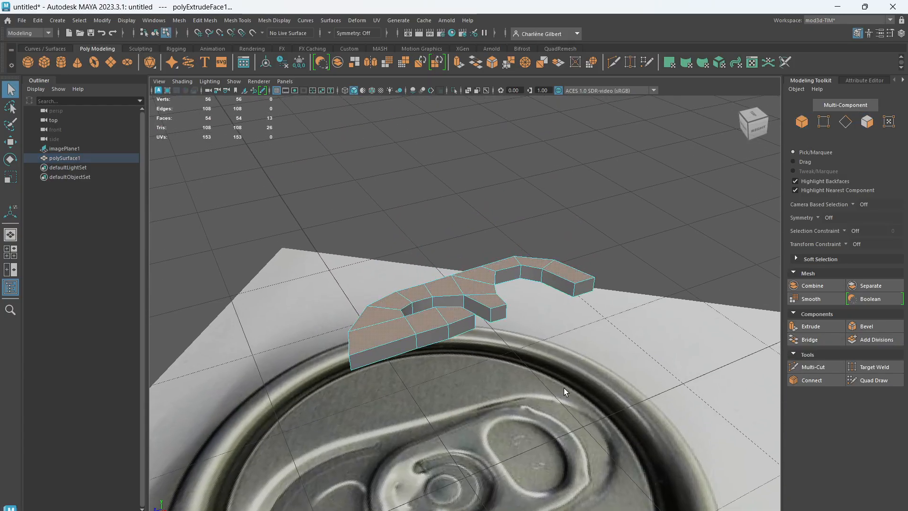
key(w)
drag(464, 254, 471, 269)
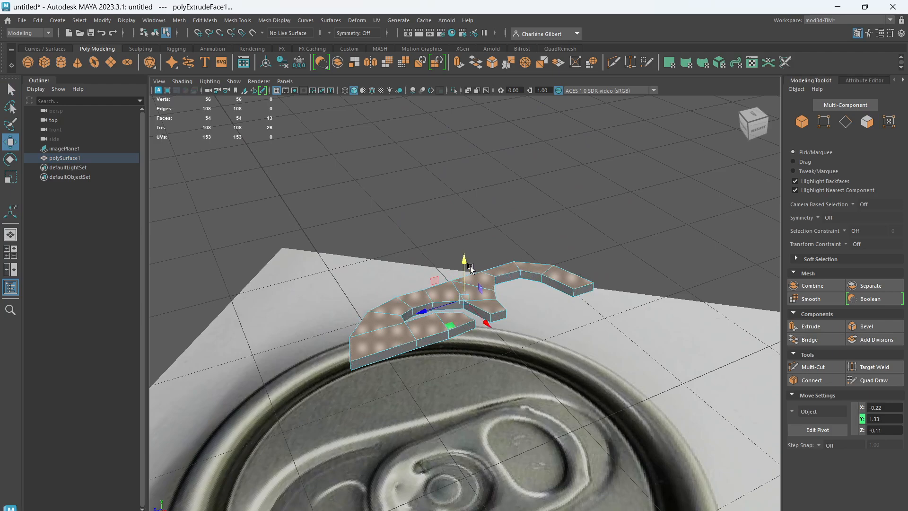
Try to mirror the half-tab while only its upper faces are selected, and undo the mirror
alt+drag(488, 340, 549, 434)
alt+right_drag(549, 435, 575, 414)
alt+middle_drag(575, 414, 503, 371)
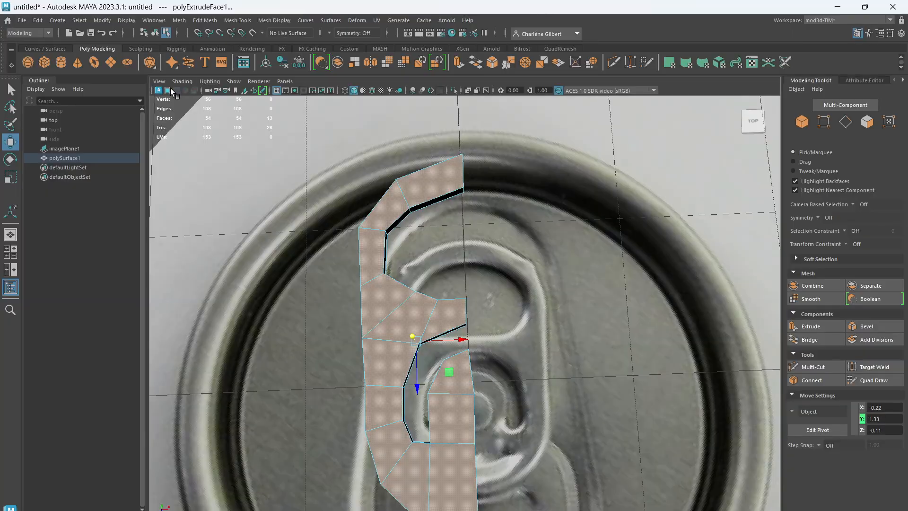
click(183, 20)
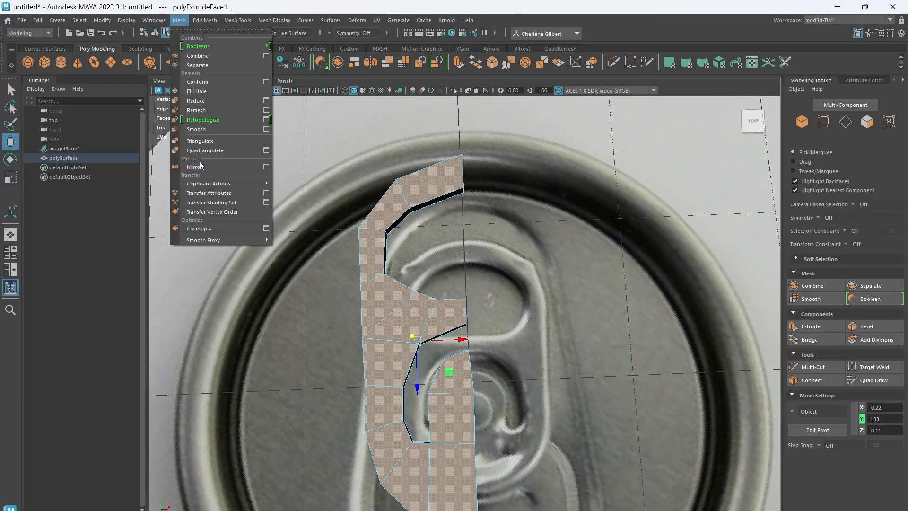
key(Escape)
click(179, 20)
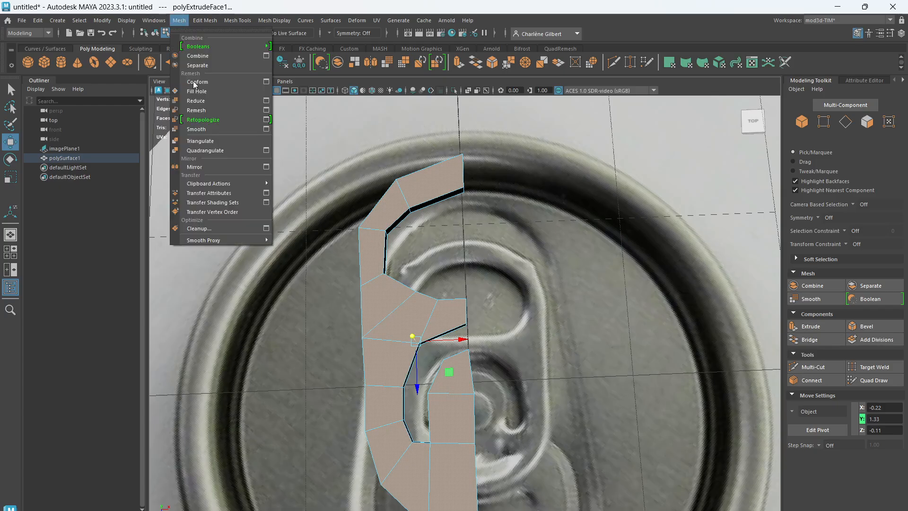
click(207, 167)
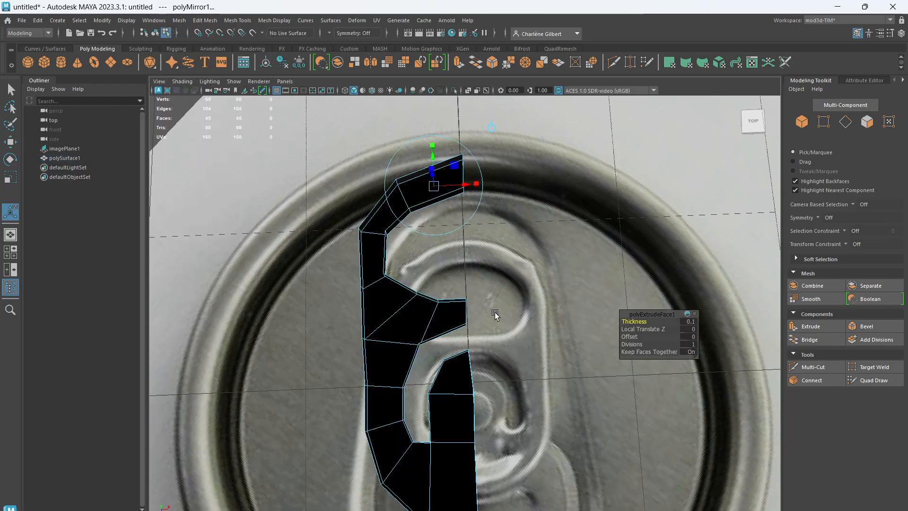
alt+drag(495, 315, 501, 369)
key(ctrl+z)
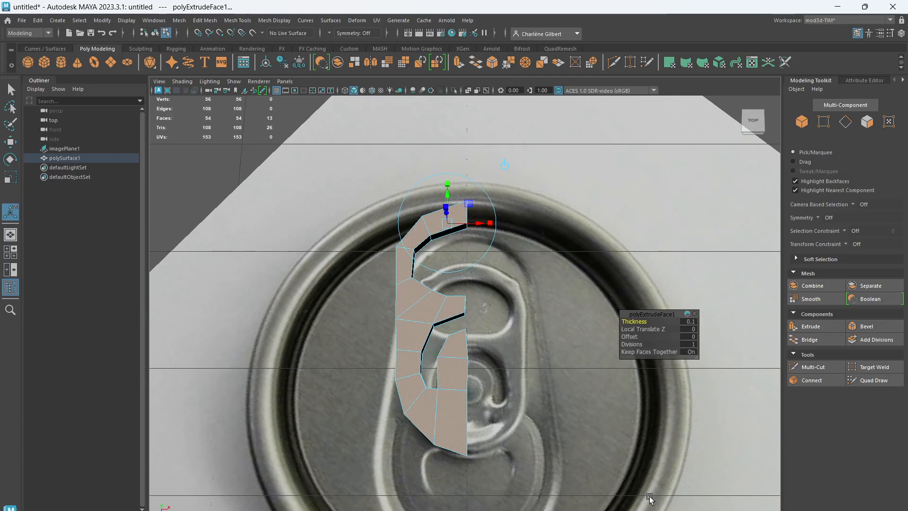
Select the whole half-tab as an object and mirror it across the world X axis
alt+drag(650, 497, 540, 423)
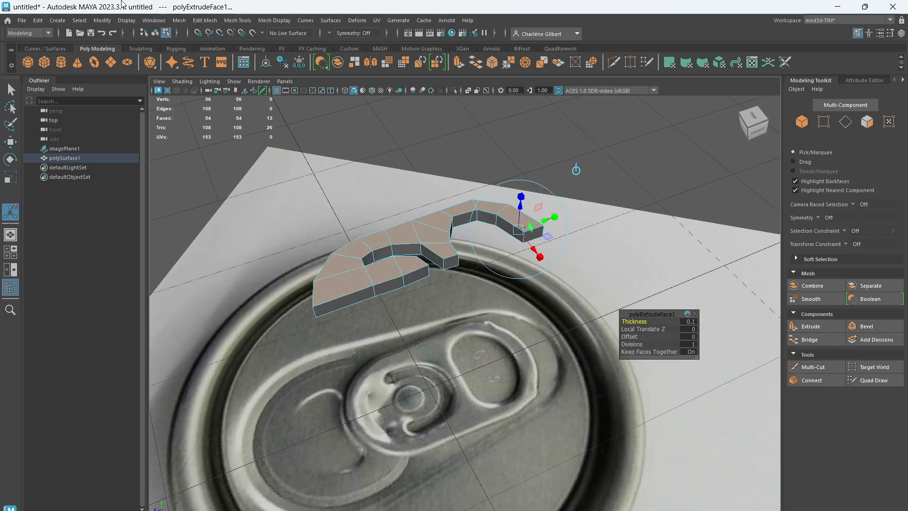
click(804, 122)
alt+drag(461, 348, 506, 351)
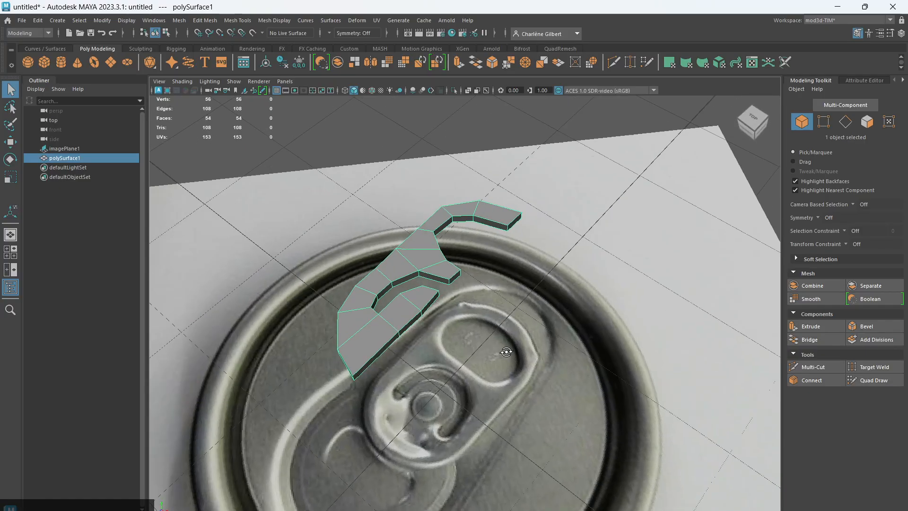
click(179, 20)
click(207, 167)
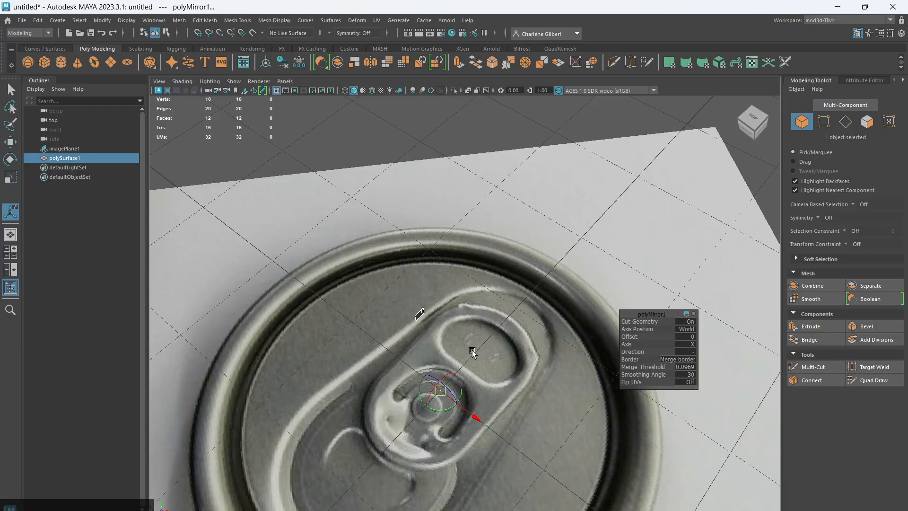
Set the mirror direction to + and shift the mirror plane to an offset of about -0.015 so both halves meet
alt+drag(473, 352, 590, 379)
scroll(586, 356, up, 3)
scroll(586, 358, down, 3)
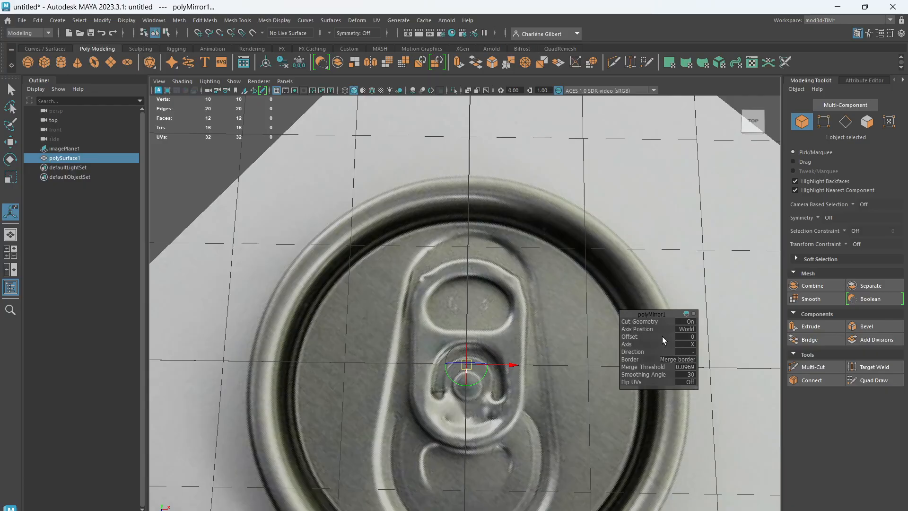
drag(634, 335, 350, 379)
drag(402, 363, 443, 355)
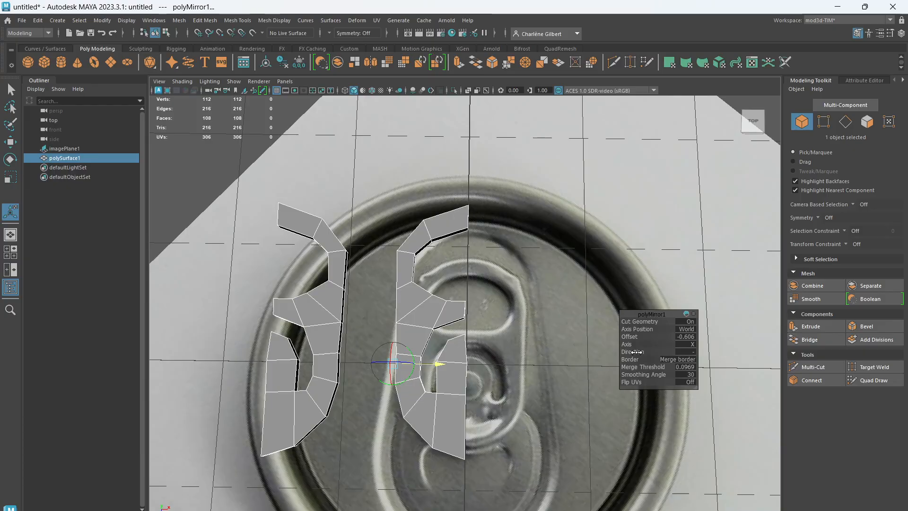
click(706, 353)
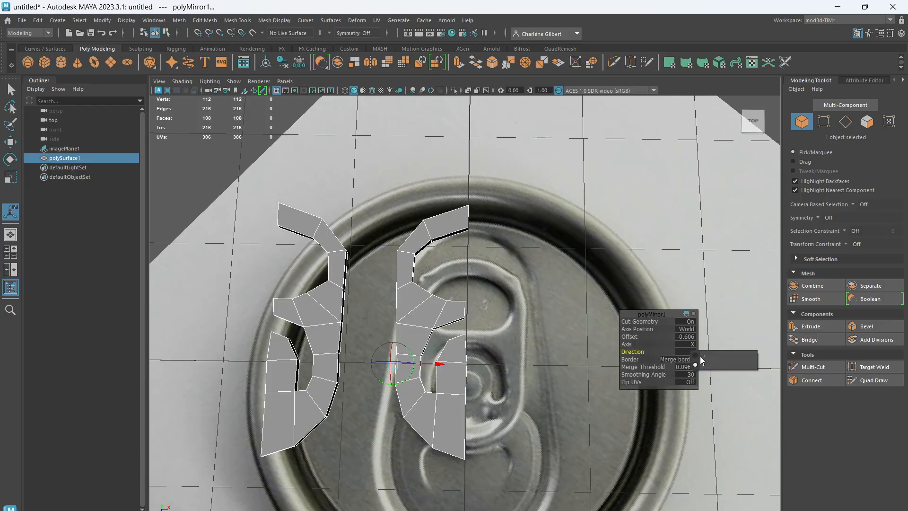
click(700, 354)
drag(436, 367, 507, 363)
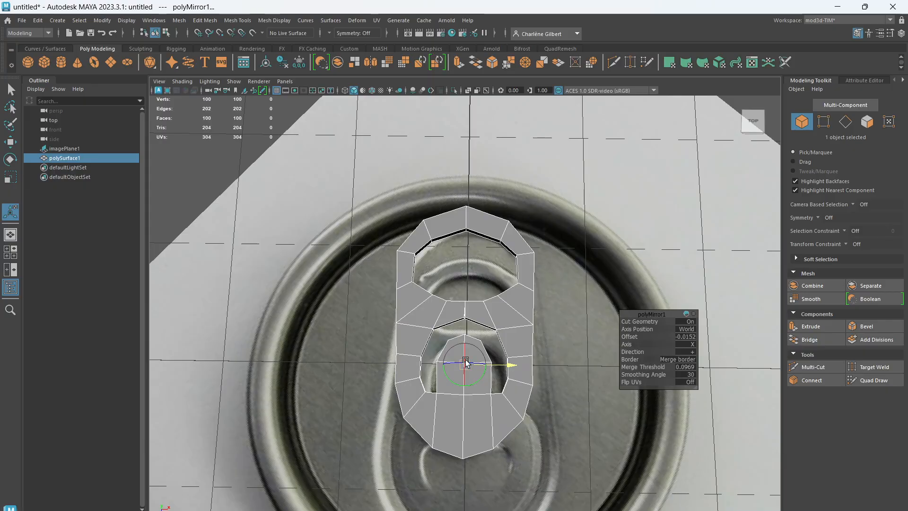
Set the mirror's merge threshold to 1 and adjust its offset to about -0.0191, joining the halves along the centre line
drag(501, 369, 516, 366)
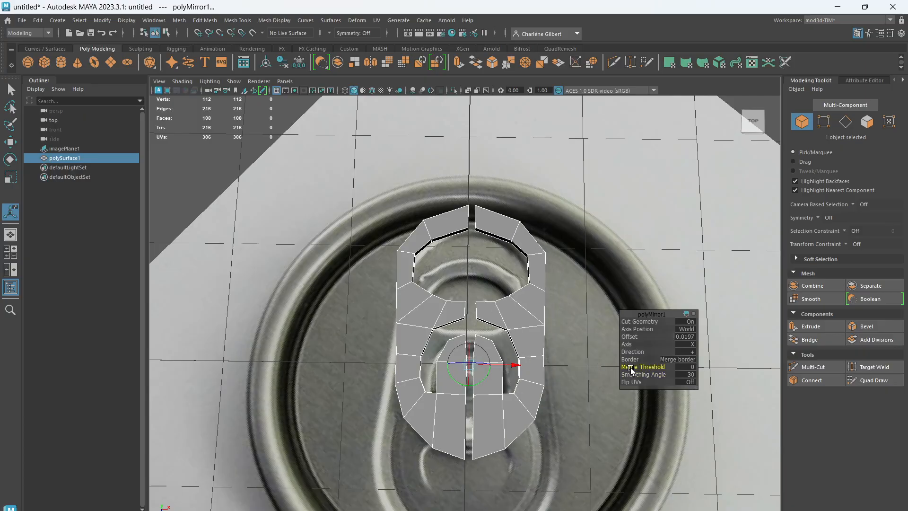
text(1)
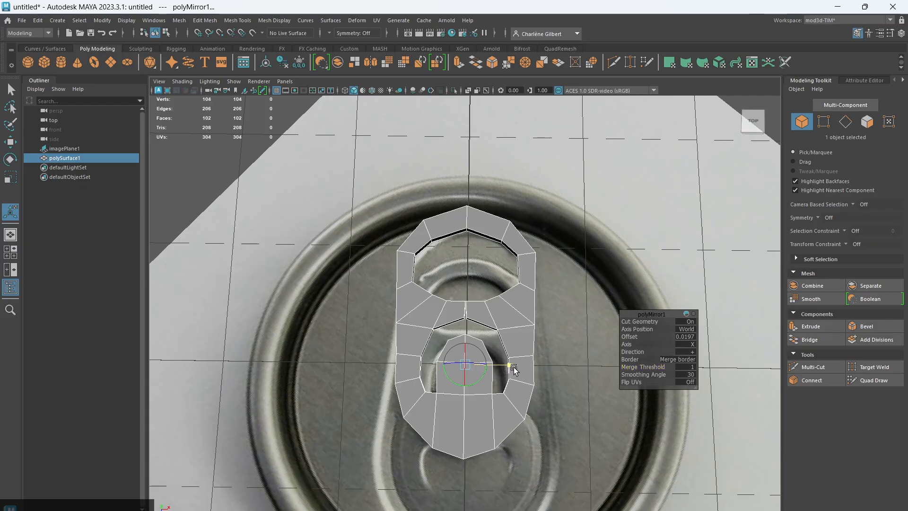
drag(519, 366, 517, 365)
alt+drag(543, 454, 353, 317)
alt+drag(417, 289, 514, 371)
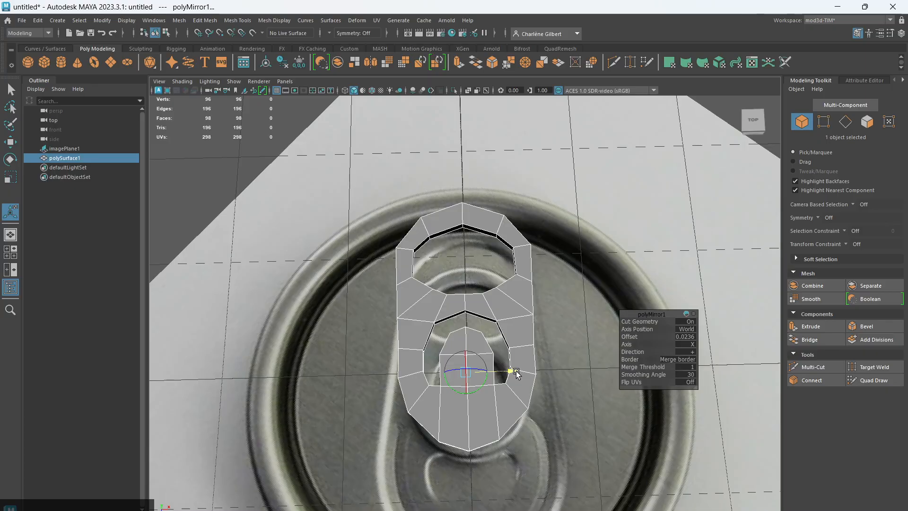
click(648, 372)
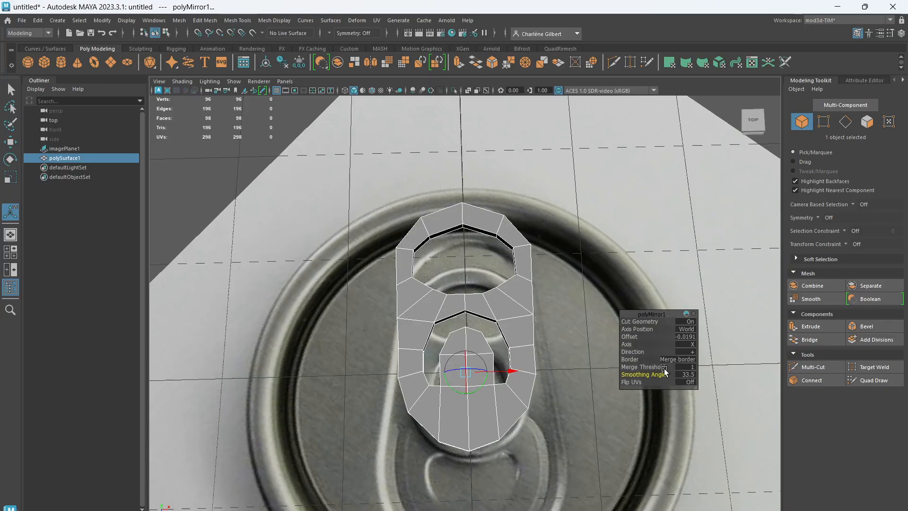
click(653, 367)
Examine the mirrored tab's centre seam and inner geometry in wireframe from several angles, and return to shaded display
alt+drag(572, 447, 564, 427)
click(541, 403)
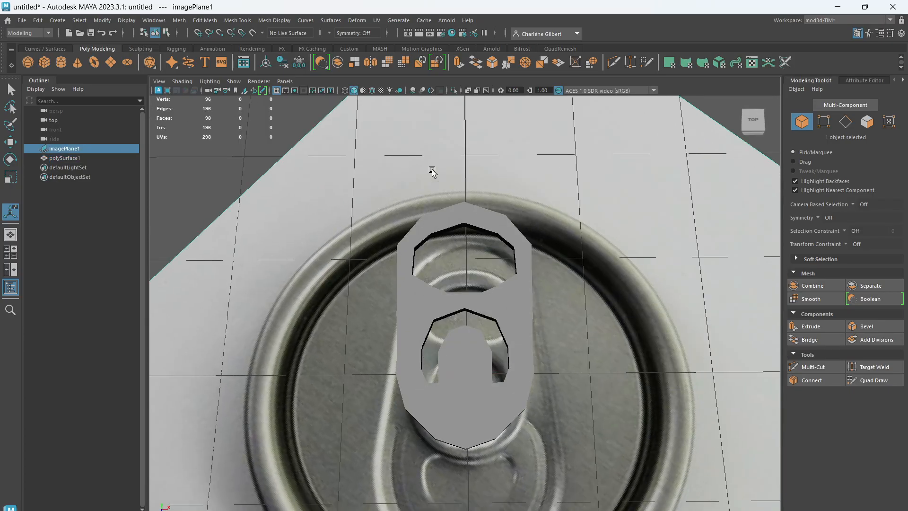
click(502, 316)
click(344, 91)
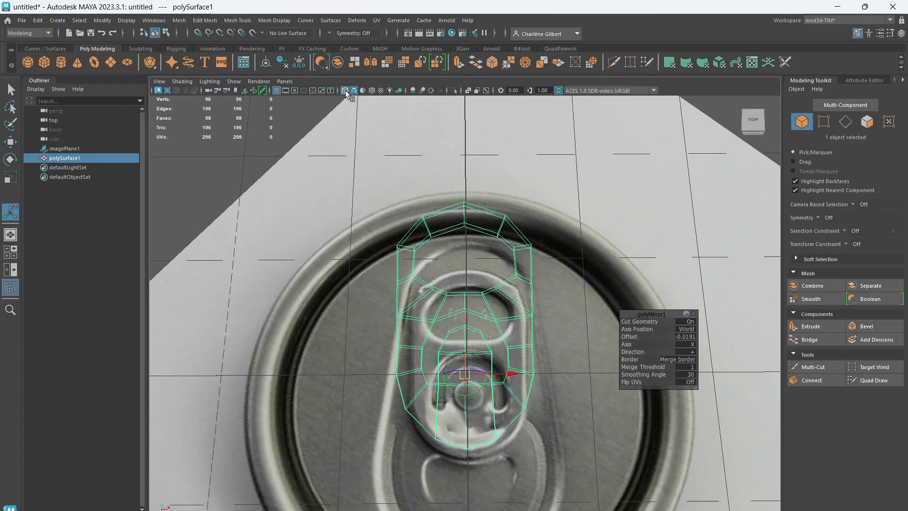
alt+drag(531, 355, 536, 407)
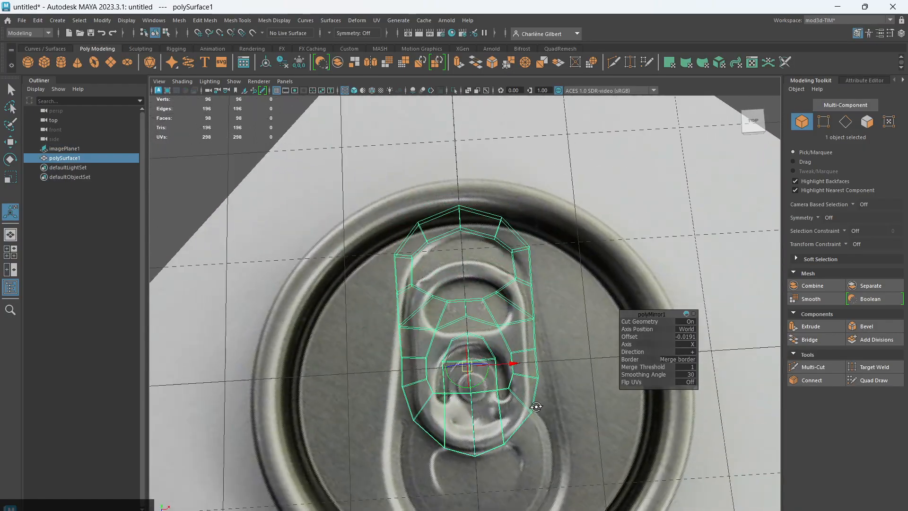
scroll(501, 300, up, 8)
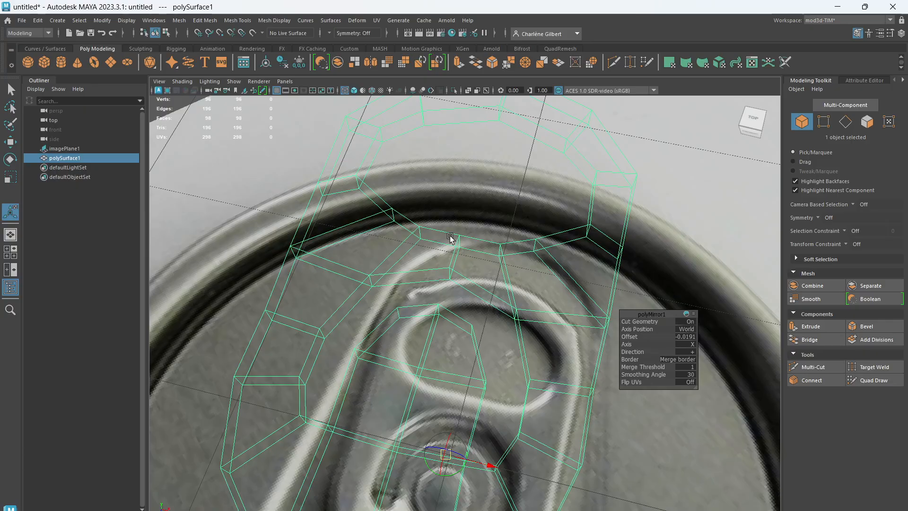
scroll(518, 319, down, 5)
alt+drag(530, 333, 548, 361)
click(354, 90)
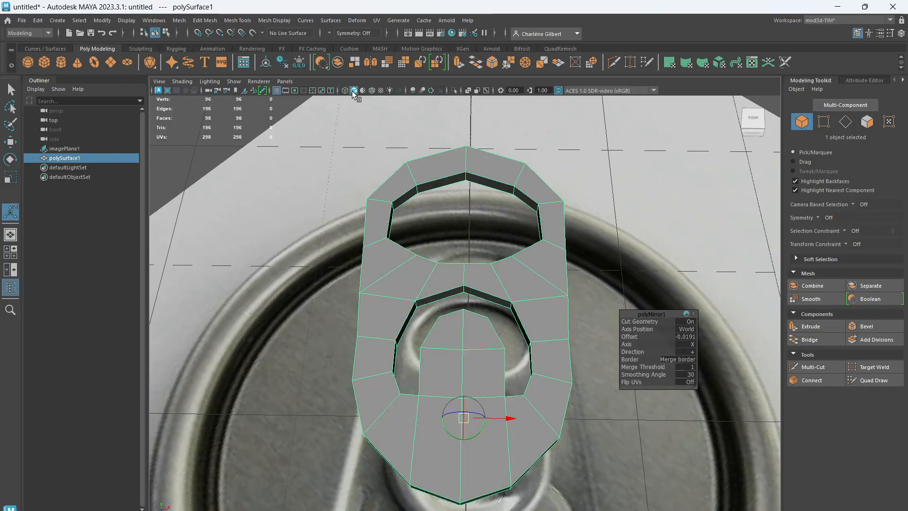
Widen the full tab by scaling it along X to about 1.08
scroll(515, 339, down, 5)
scroll(515, 339, up, 4)
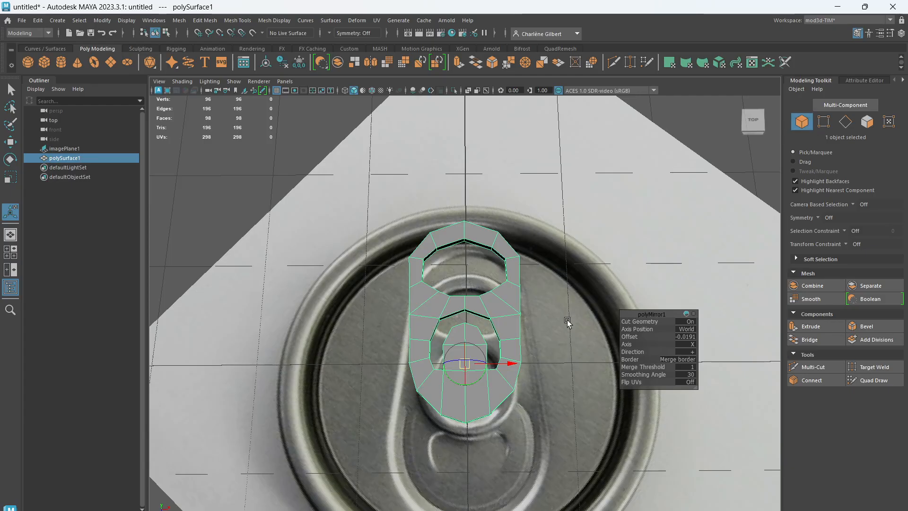
key(r)
drag(585, 384, 586, 383)
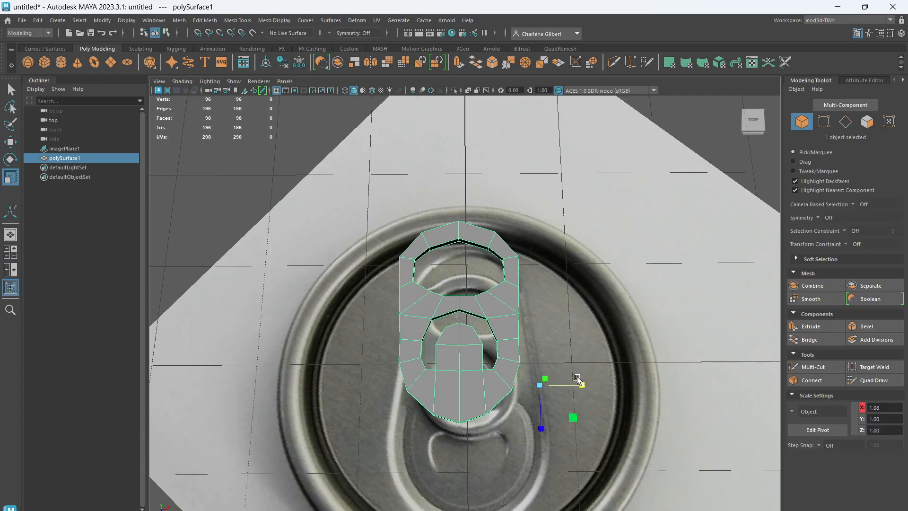
In the top view, move the tab along X to about 0.61 to align it with the reference, and return to the four-view layout
key(space)
key(space)
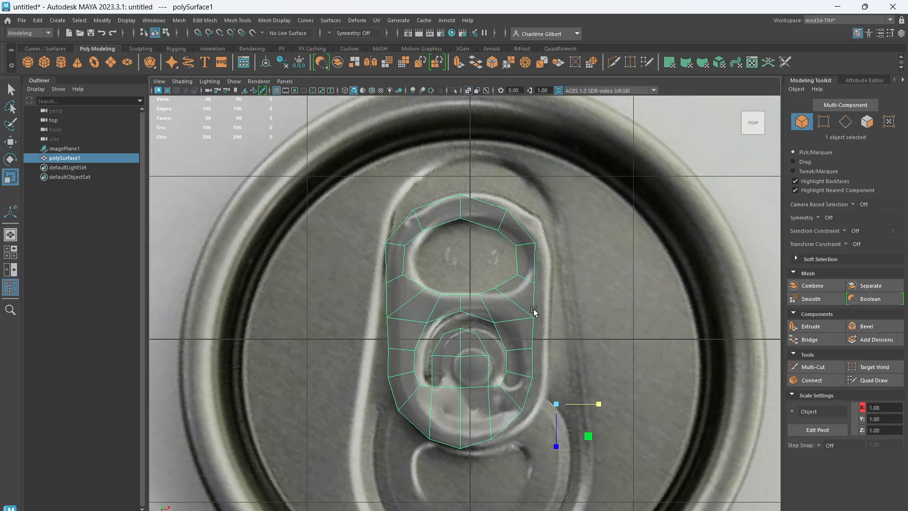
key(w)
drag(599, 404, 613, 403)
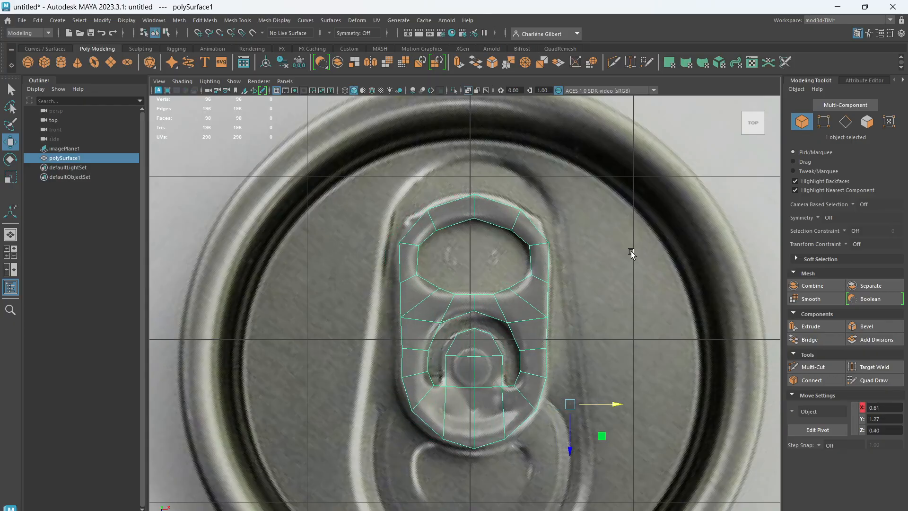
key(space)
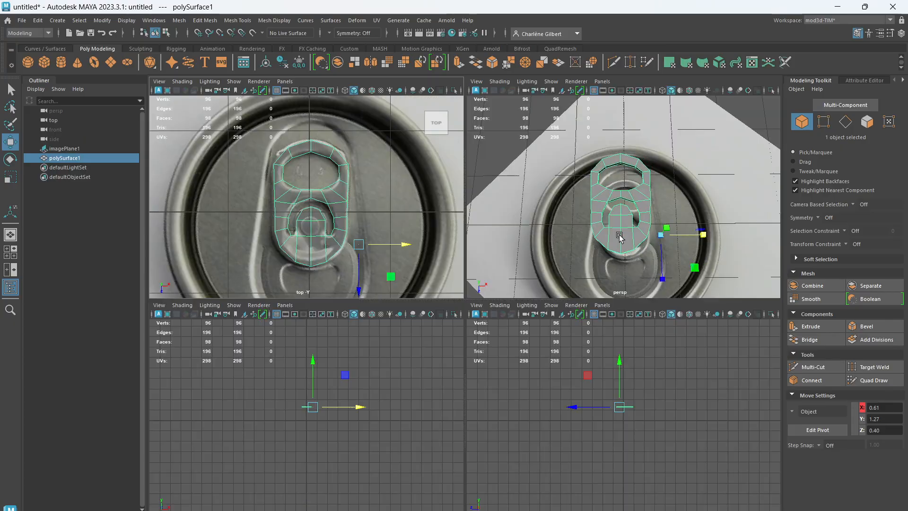
Show the tab as a smooth mesh preview in an enlarged top view and turn off X-ray shading
key(space)
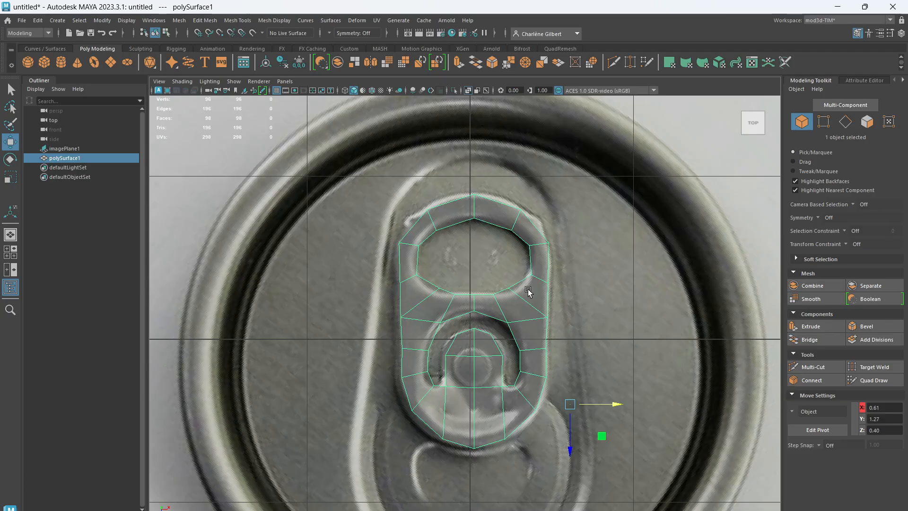
key(3)
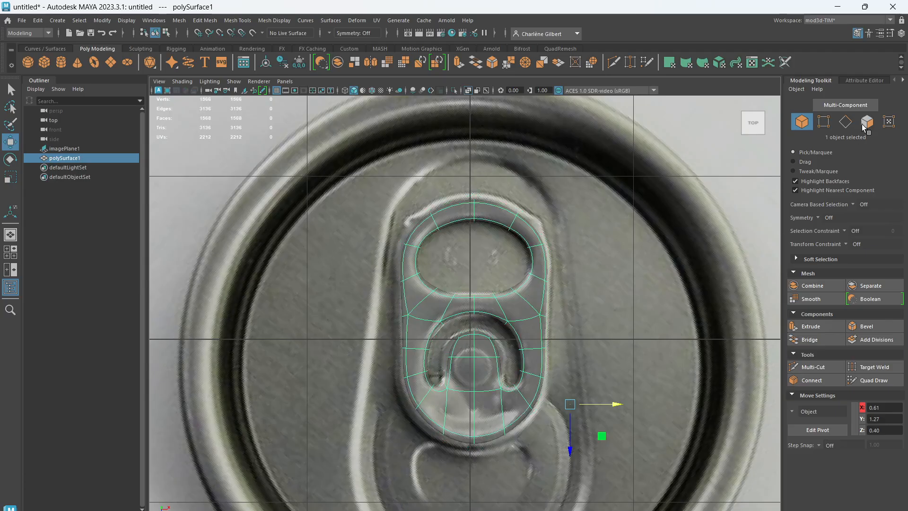
click(467, 91)
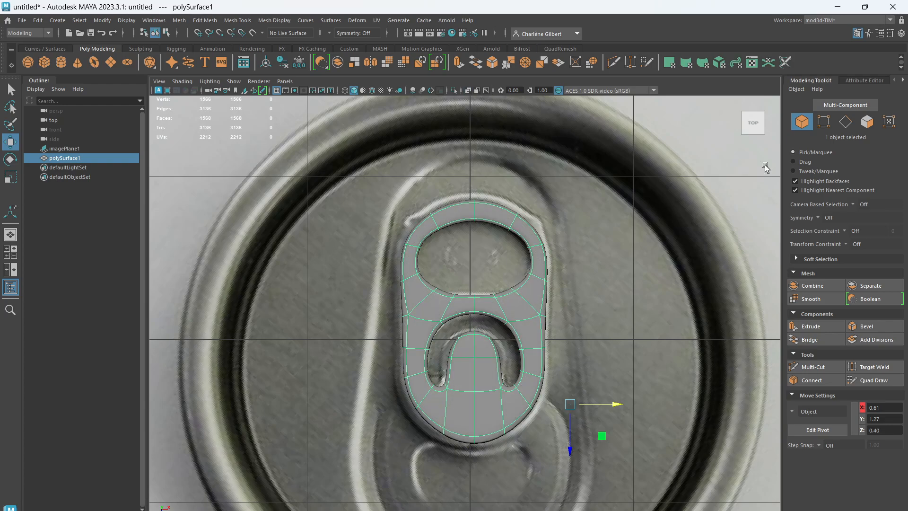
Select the six vertices across the middle of the inner tongue and scale them wider along X to match the reference
click(824, 122)
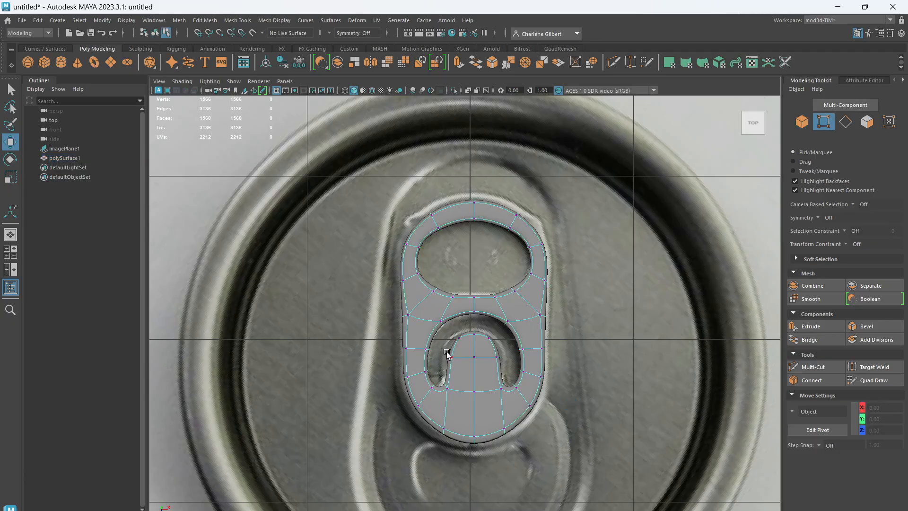
drag(446, 348, 518, 369)
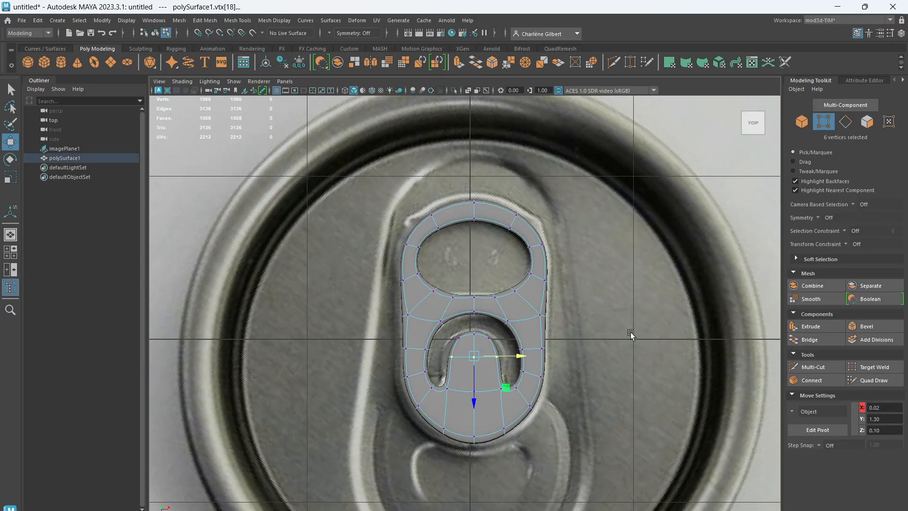
key(r)
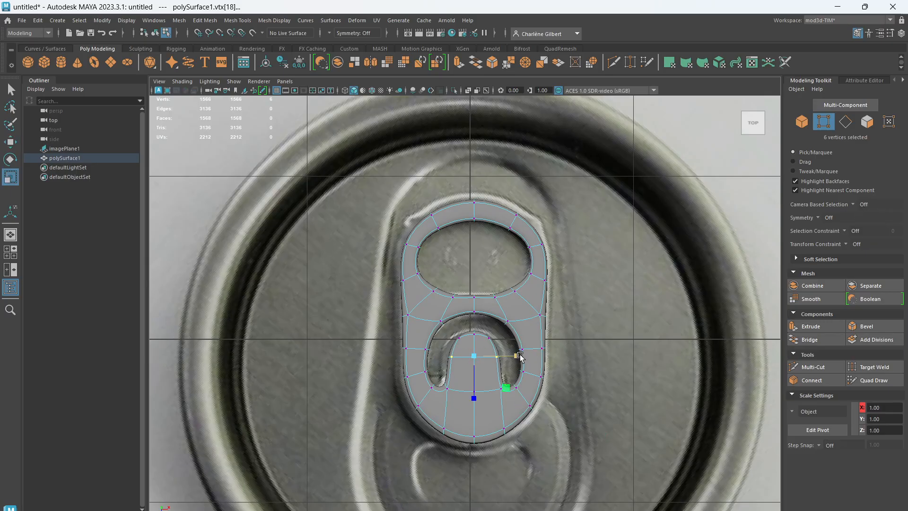
drag(536, 356, 527, 356)
Select the four vertices flanking the centre line on the tab's lower edge and move them slightly downward along Z
drag(432, 416, 446, 450)
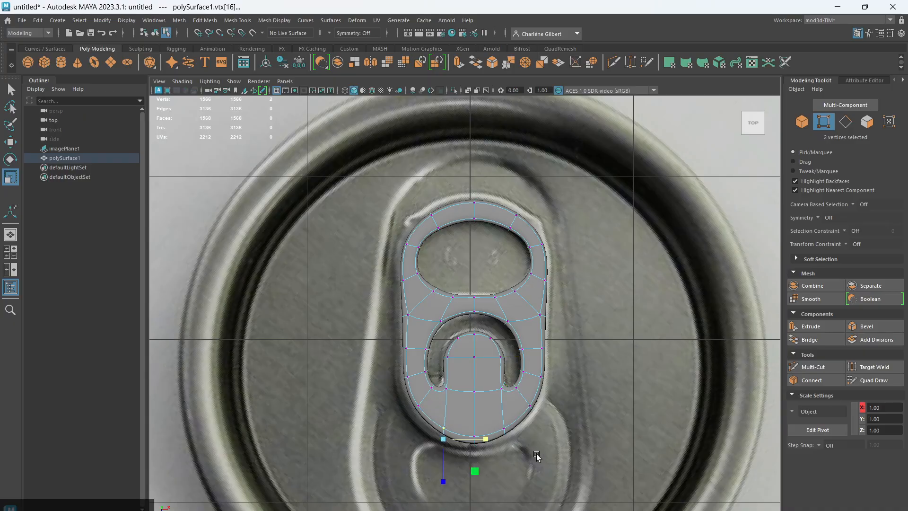
mouse_move(523, 450)
shift+mouse_down()
mouse_move(495, 432)
mouse_move(494, 416)
shift+mouse_up()
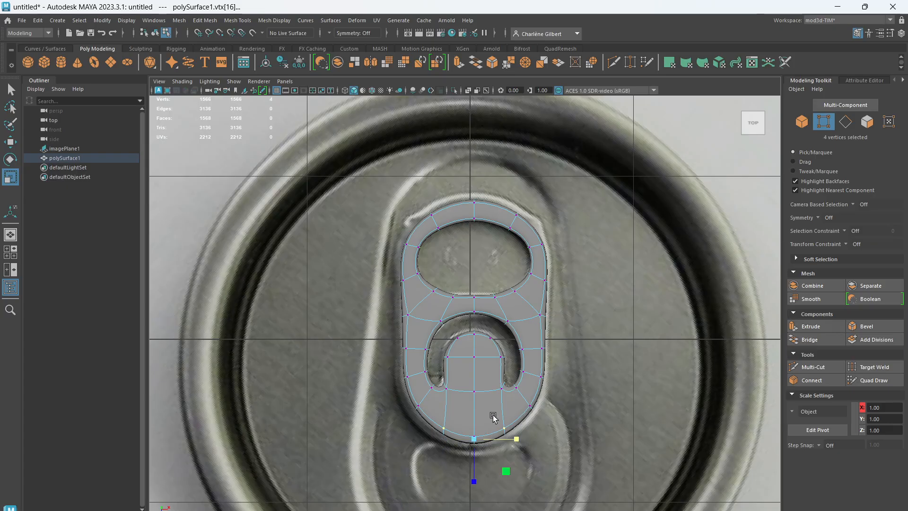
key(w)
drag(476, 486, 475, 486)
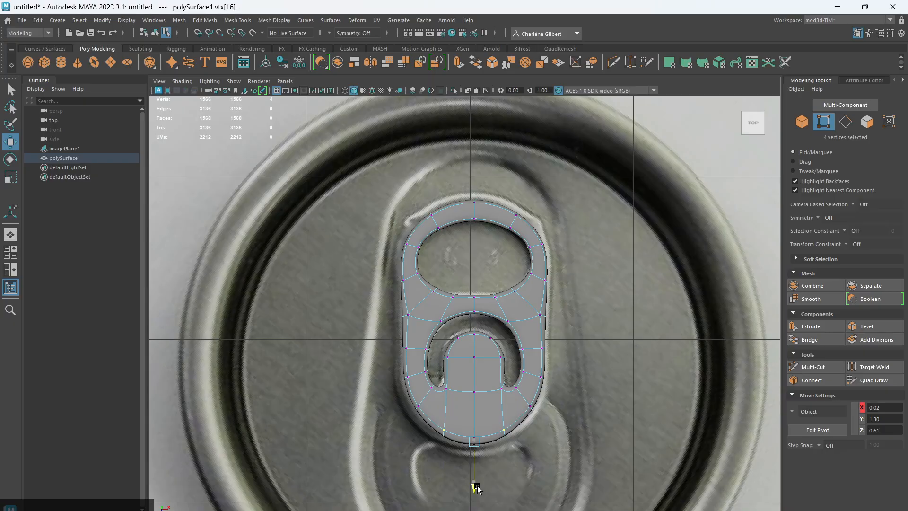
Move the four vertices at the tab's lower outer curves slightly downward along Z to round the outline, and clear the selection
drag(560, 424, 517, 400)
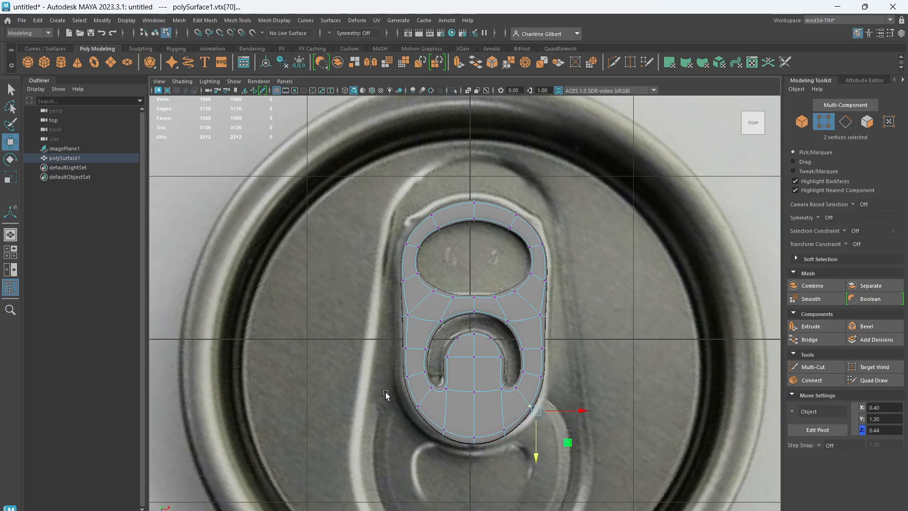
shift+drag(399, 396, 434, 422)
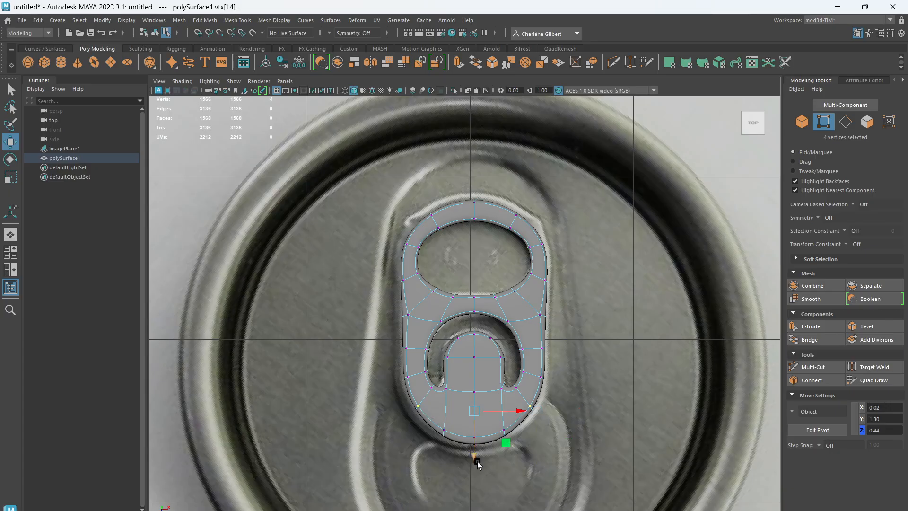
drag(475, 461, 473, 468)
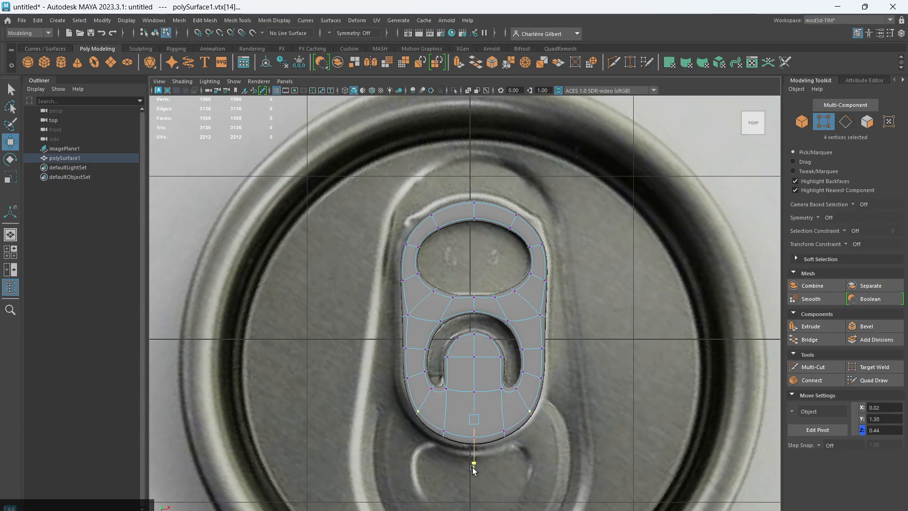
click(600, 419)
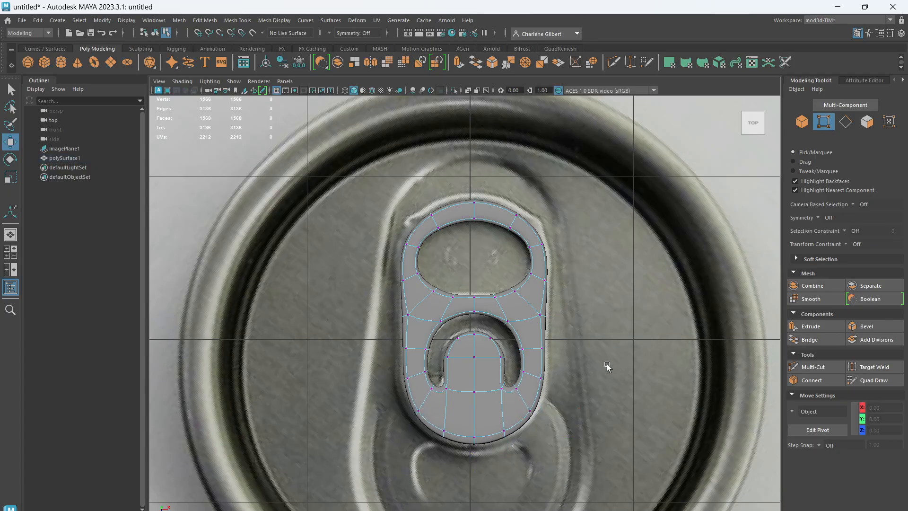